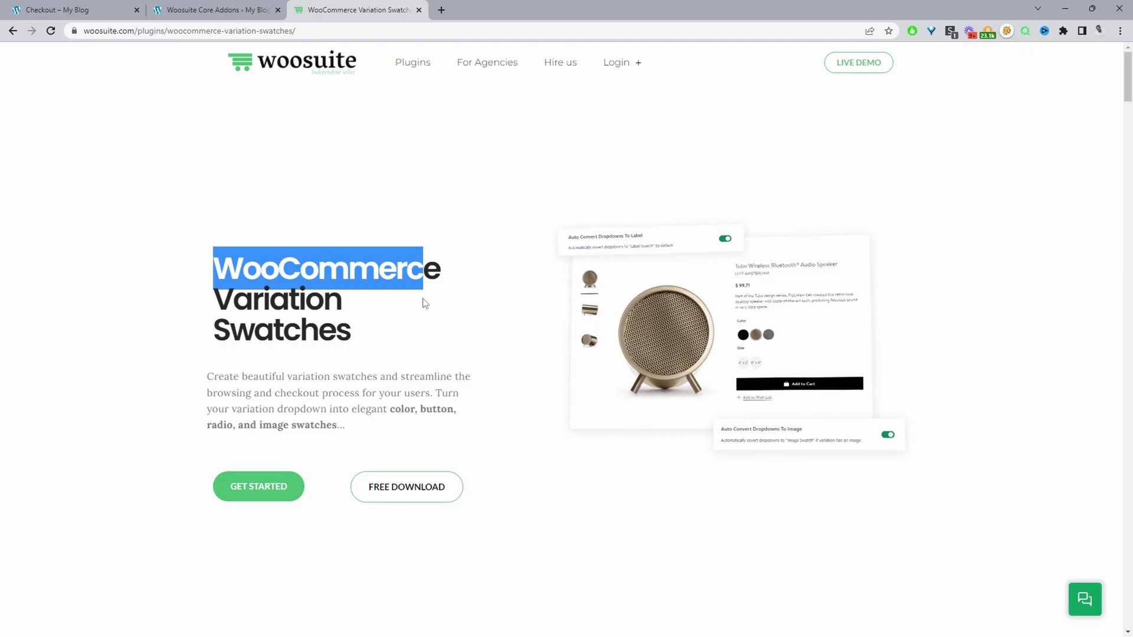
Step: Select the 'WooCommerce Variation Swatches' heading on the Woosuite plugin page
drag(422, 302, 427, 331)
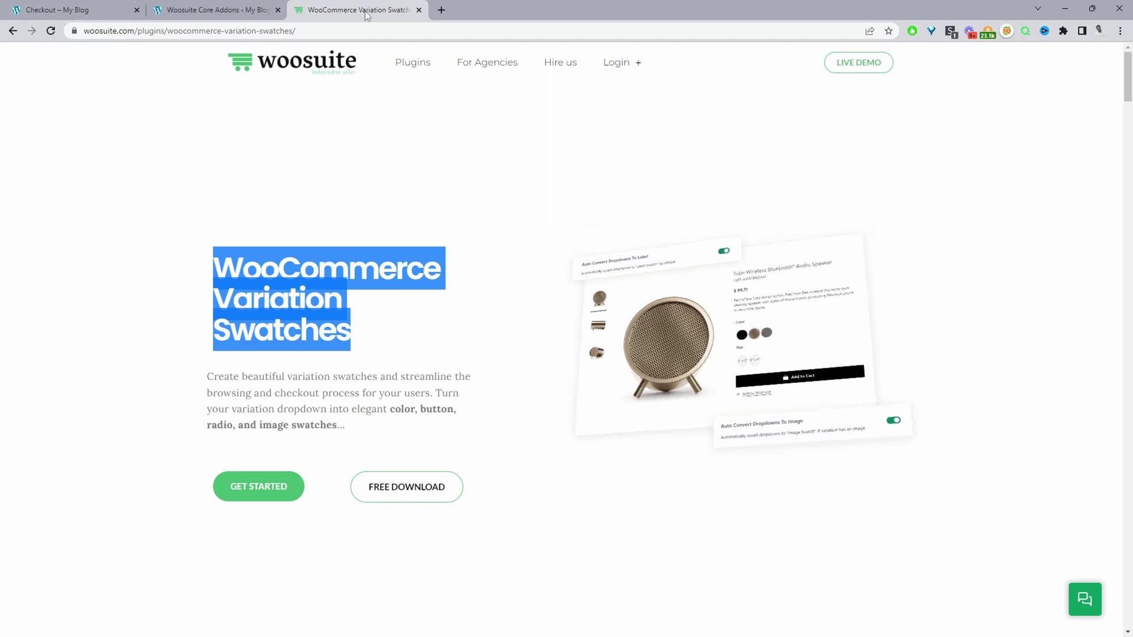
Step: Turn on the Variation Swatches Pro addon in the WordPress admin Woosuite Addons list
click(218, 134)
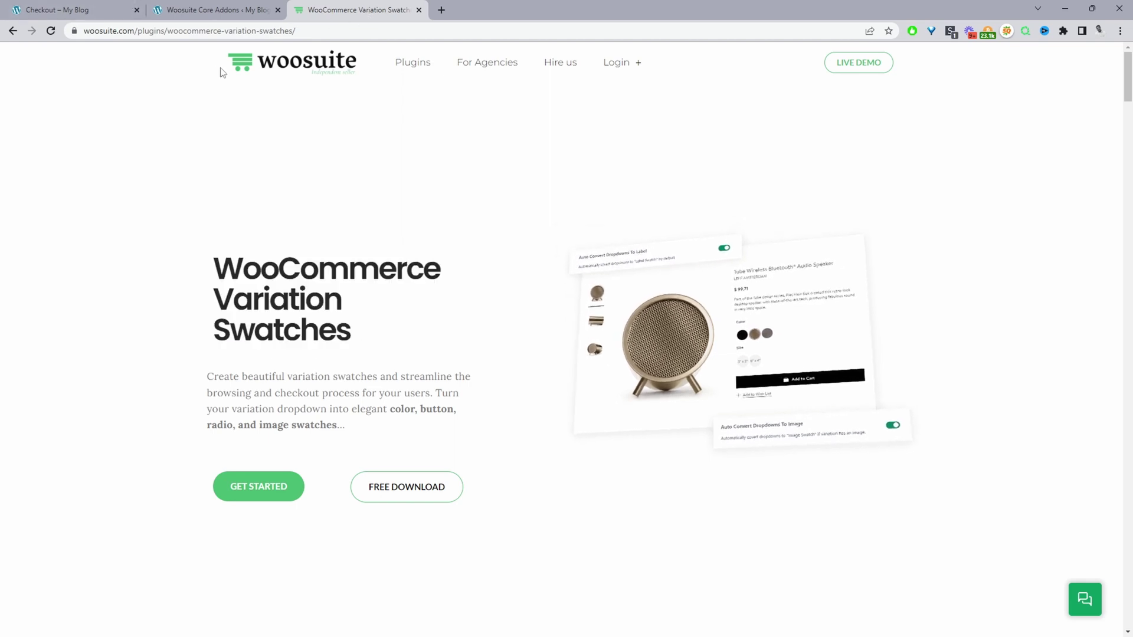
click(211, 10)
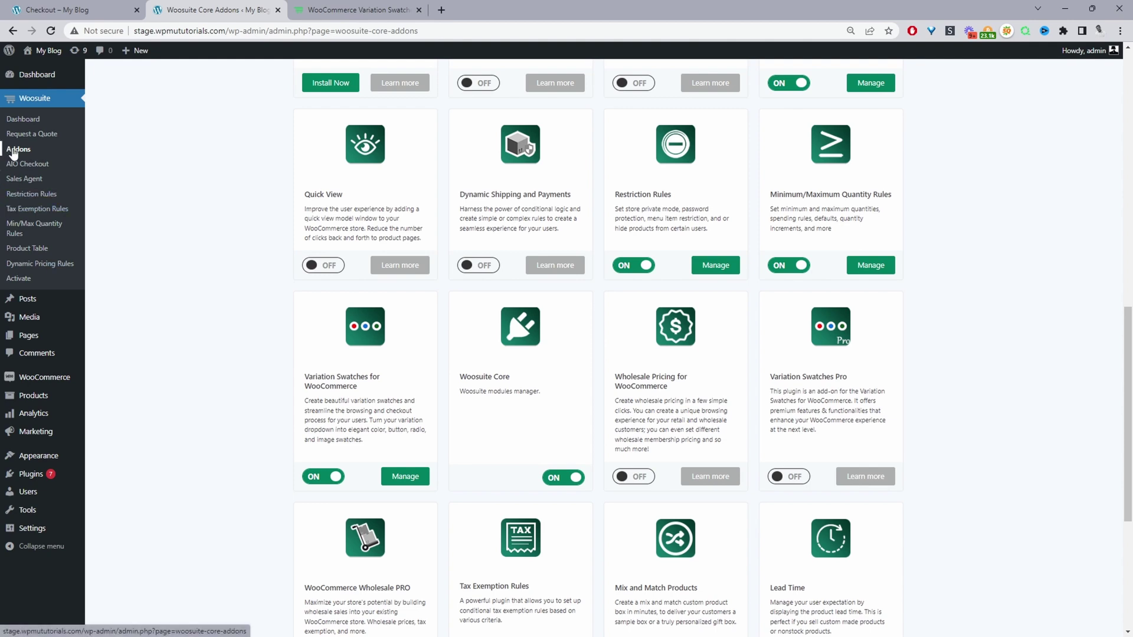
click(791, 477)
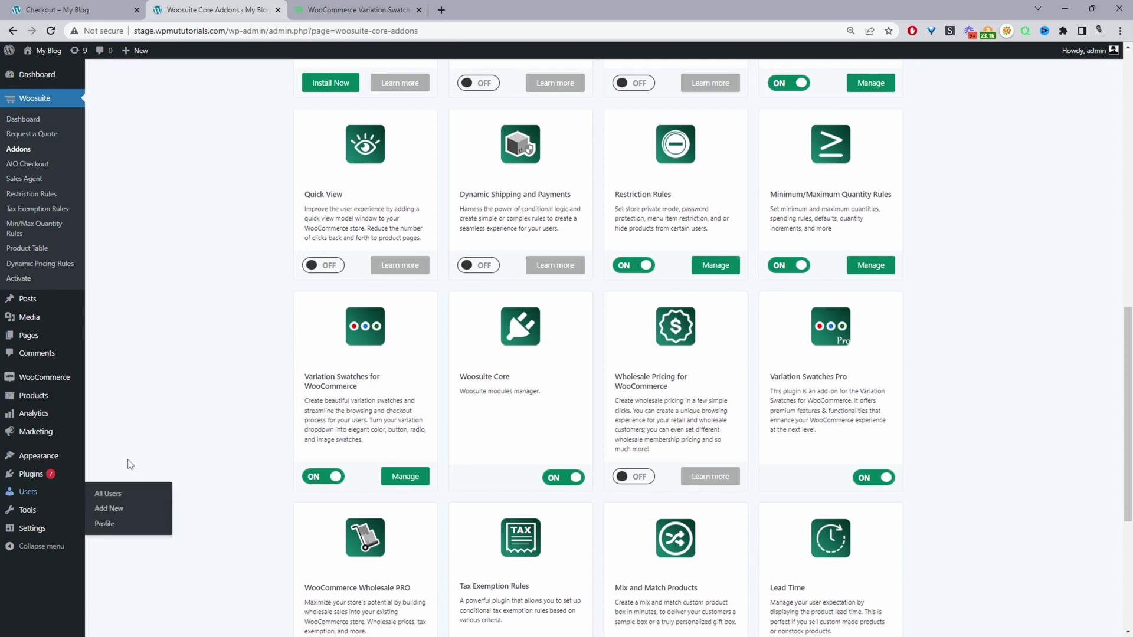
mouse_move(44, 396)
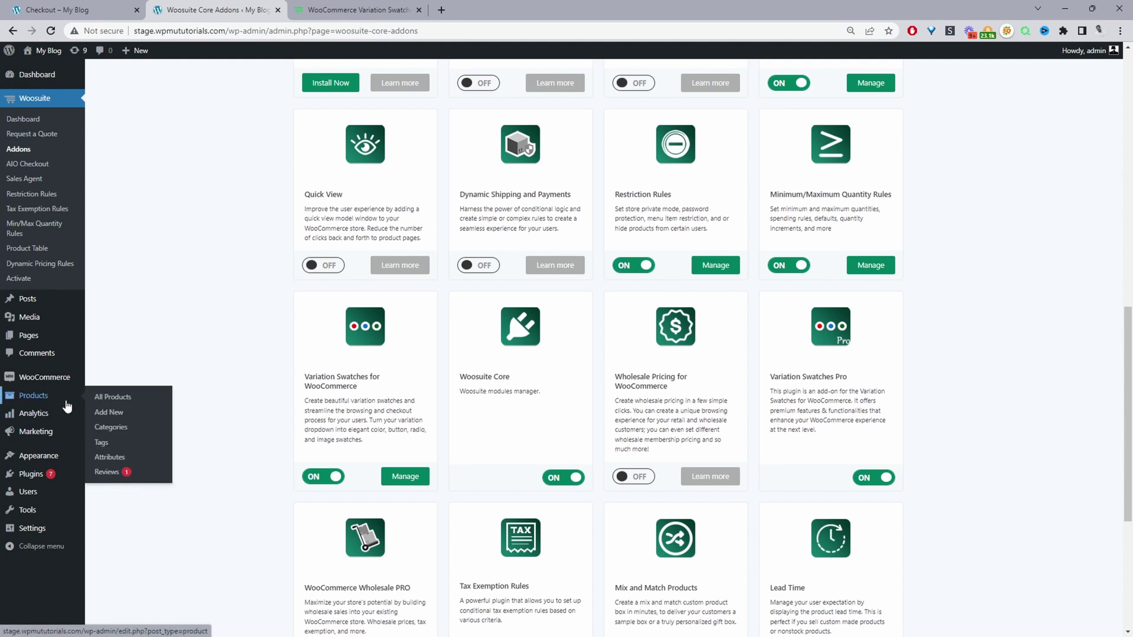
Step: Create a new product attribute named 'Fabric' under Products > Attributes
click(115, 459)
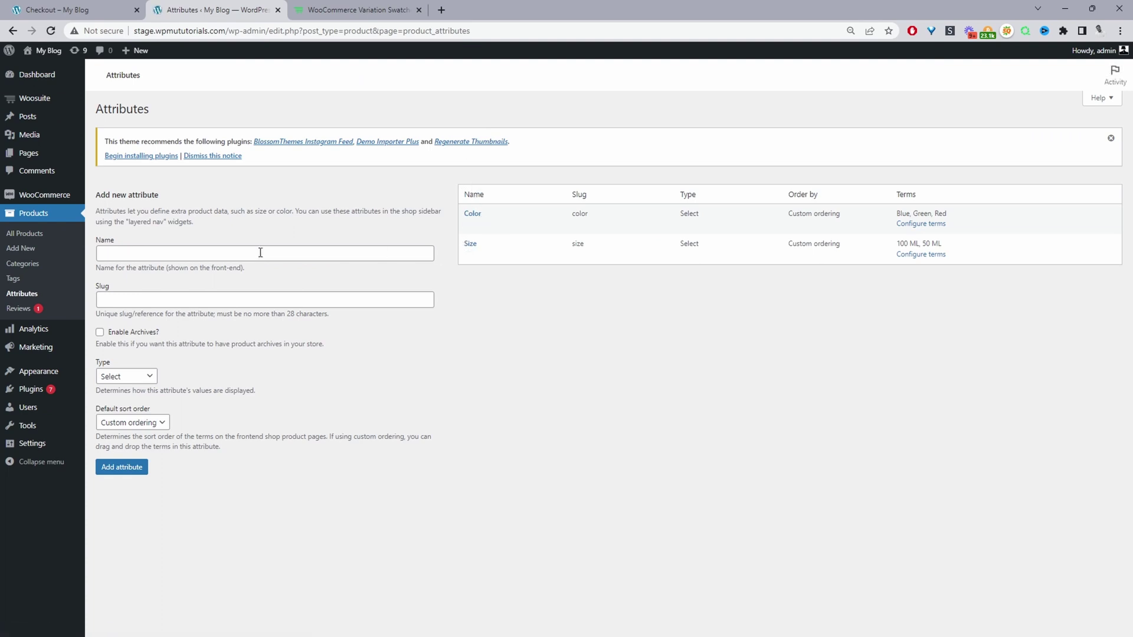
click(161, 255)
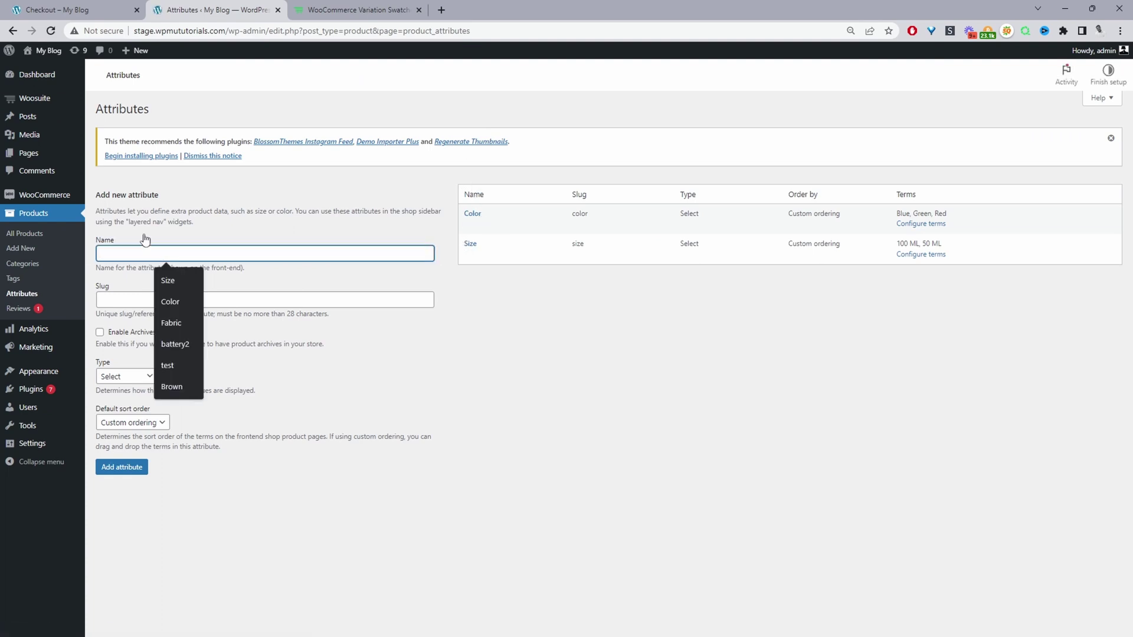
click(142, 198)
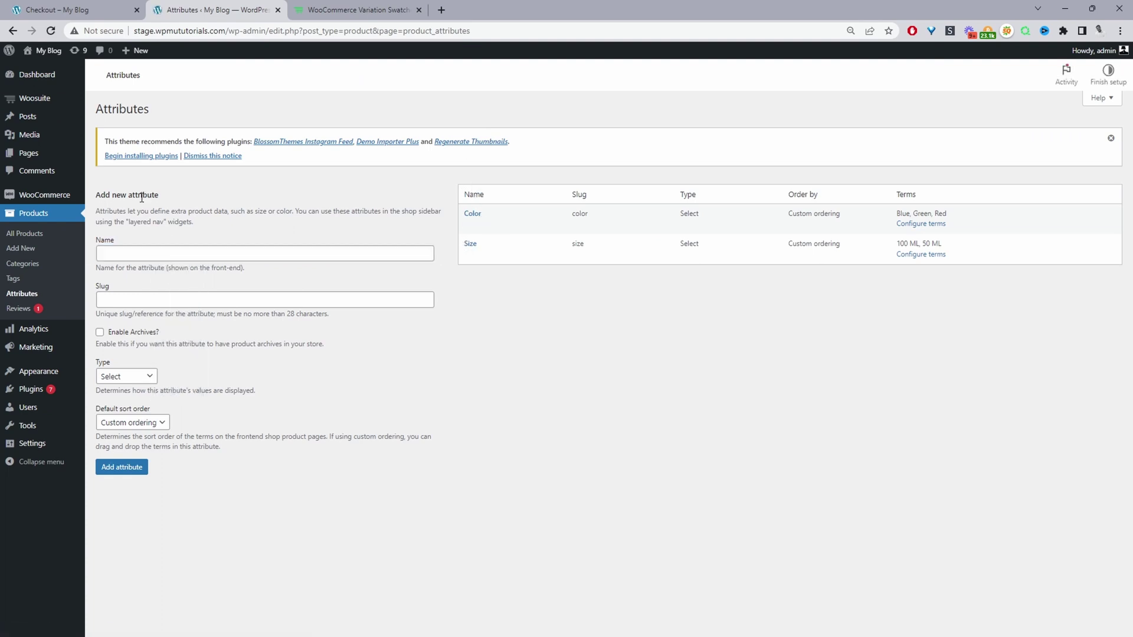
click(139, 250)
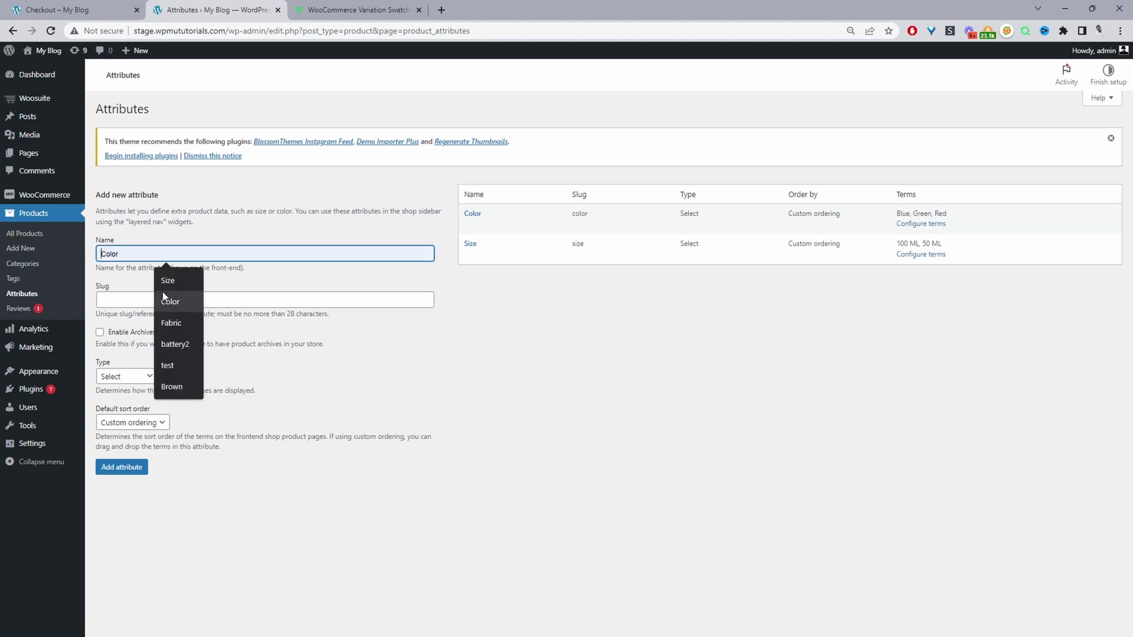
click(192, 322)
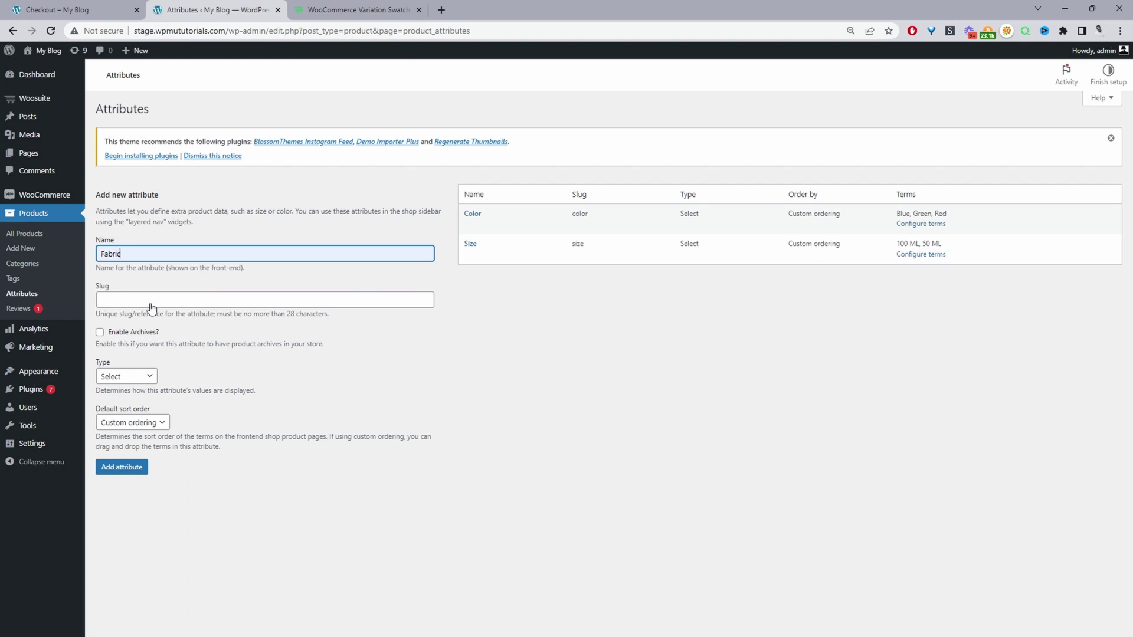
click(121, 466)
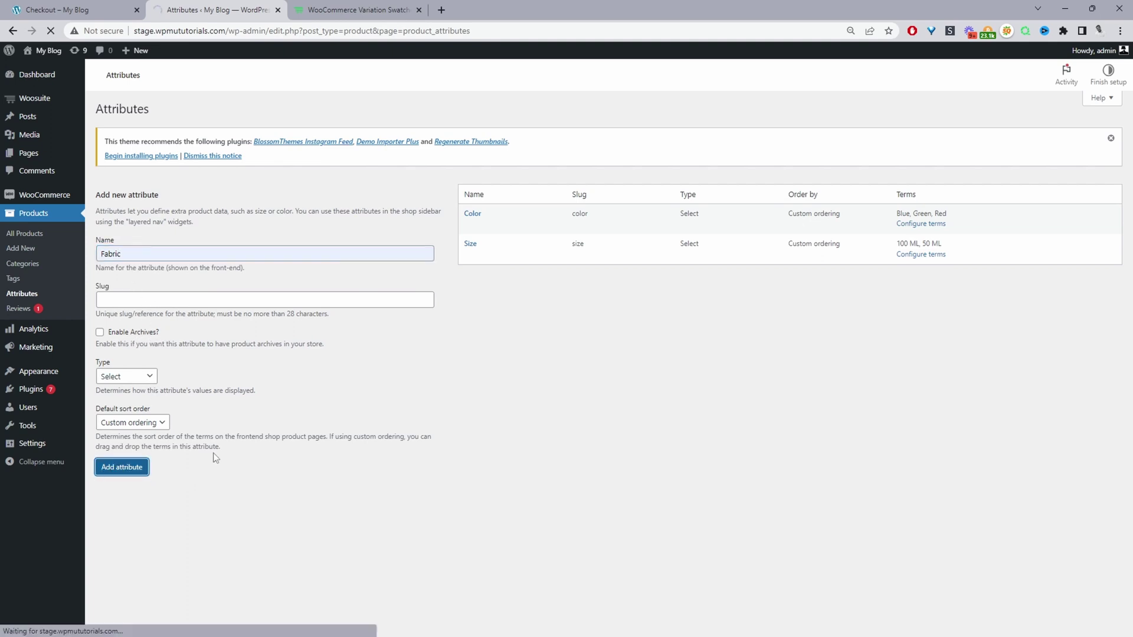
click(923, 265)
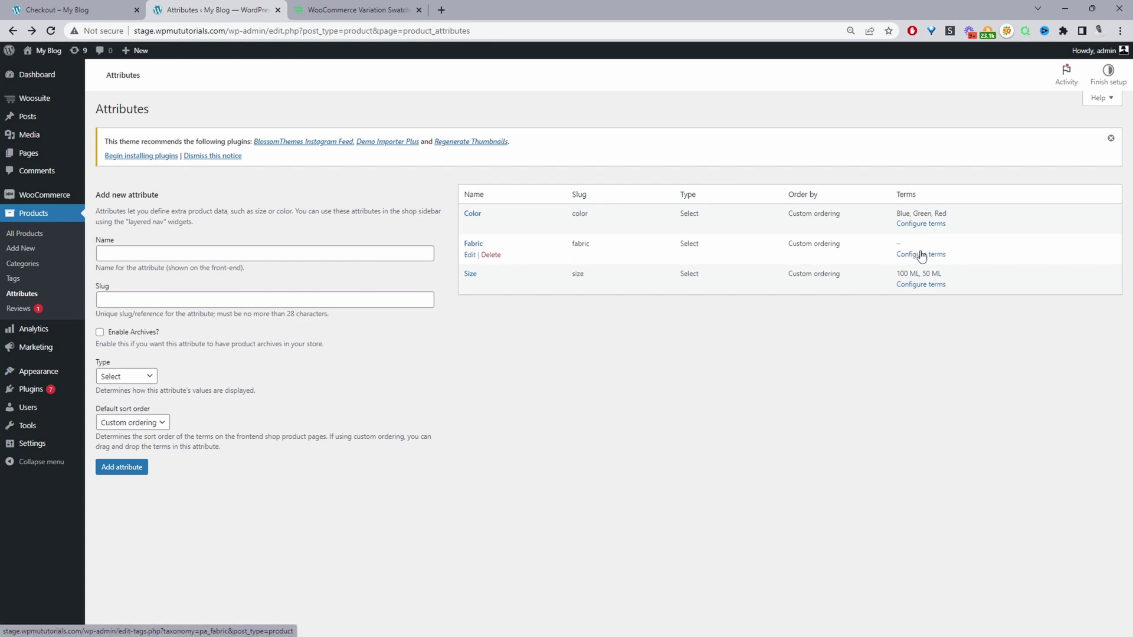
Step: Add the terms 'Cotton' and 'Silk' to the Fabric attribute
click(922, 254)
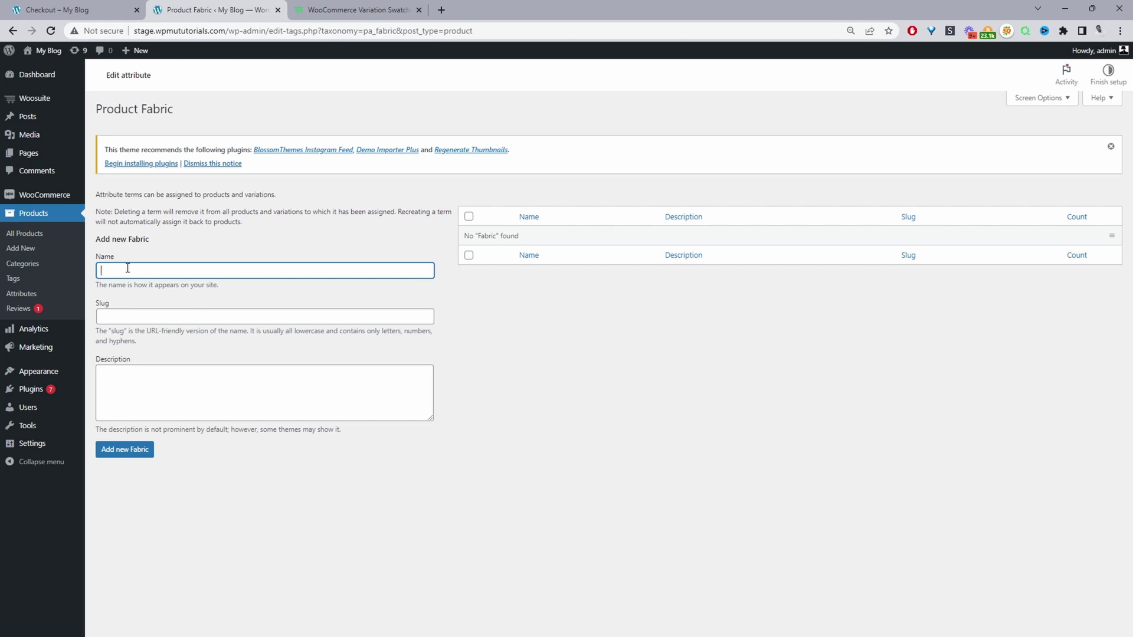
text(Cotton)
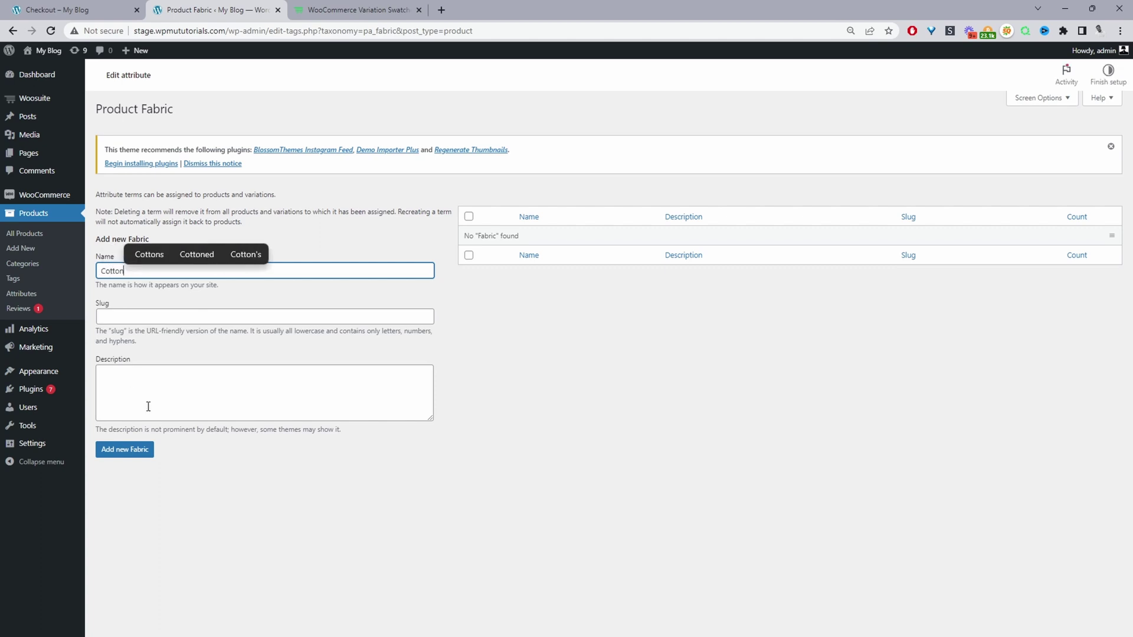
click(135, 451)
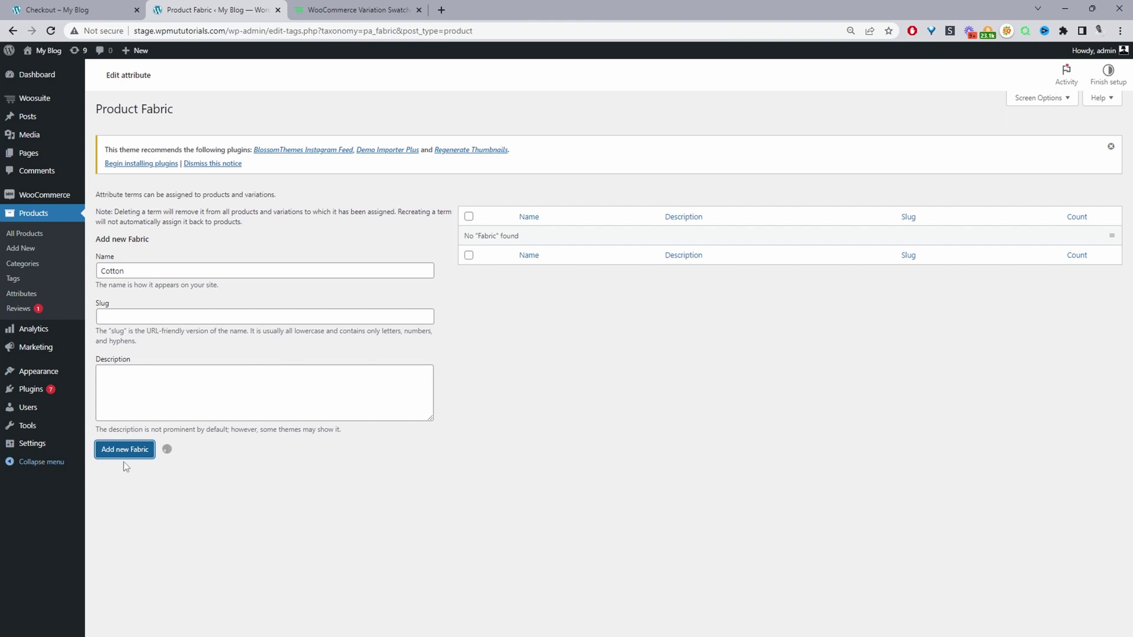
click(120, 302)
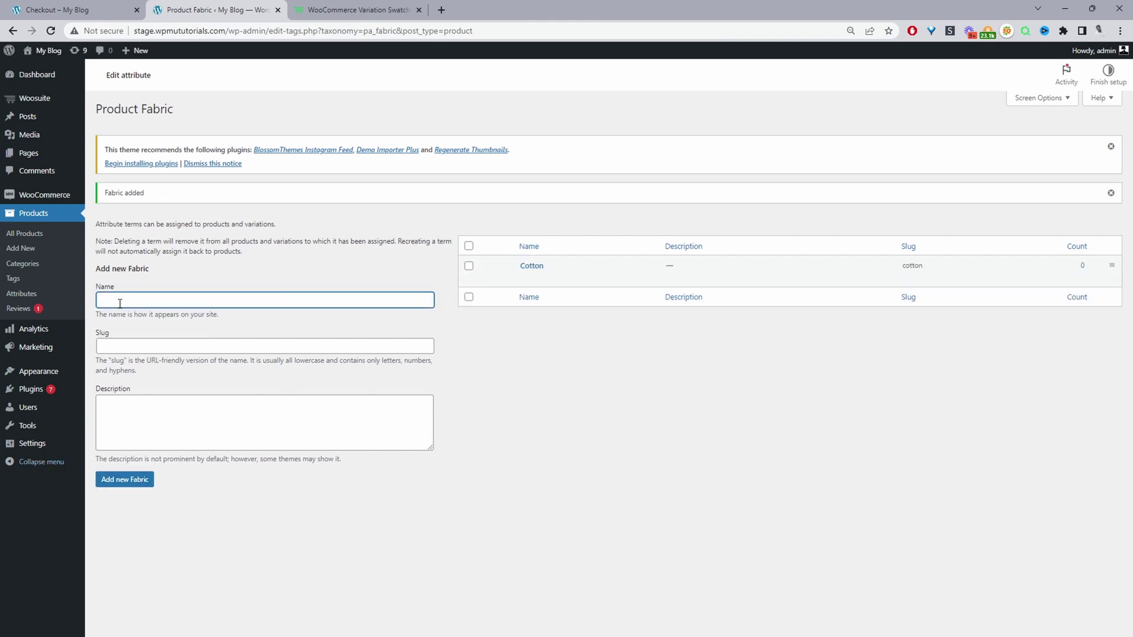
text(Silk)
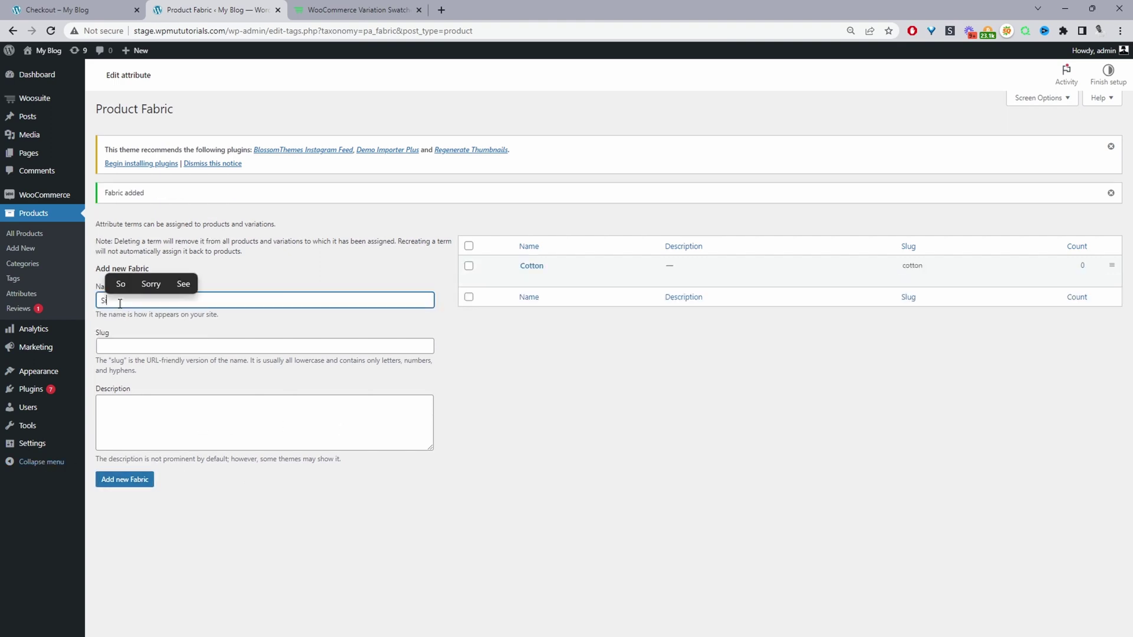
click(126, 480)
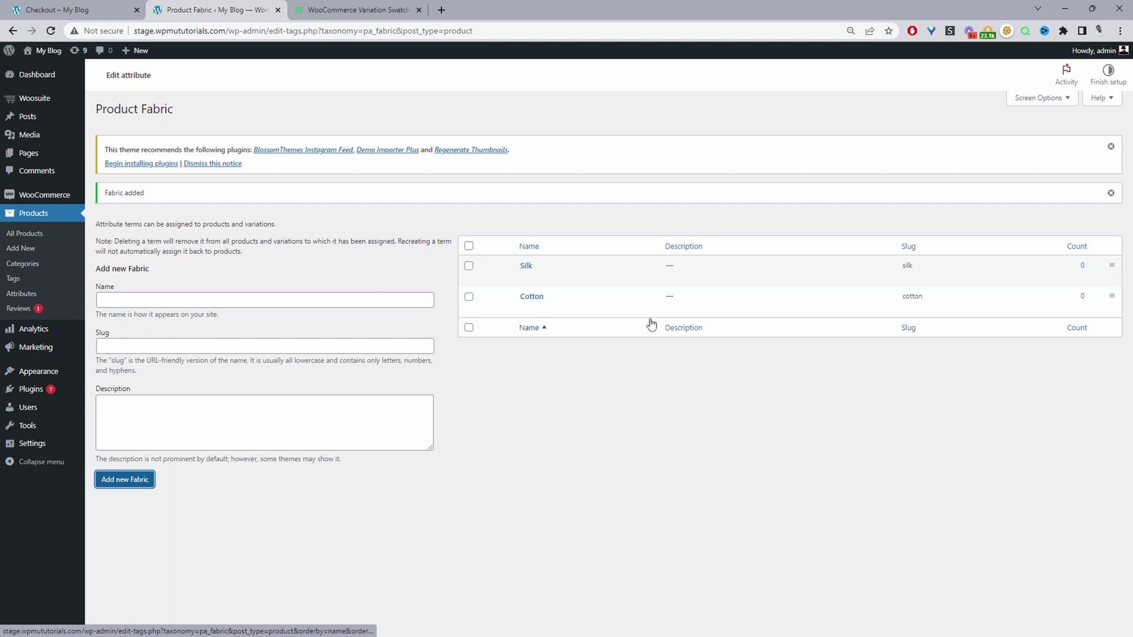
click(526, 278)
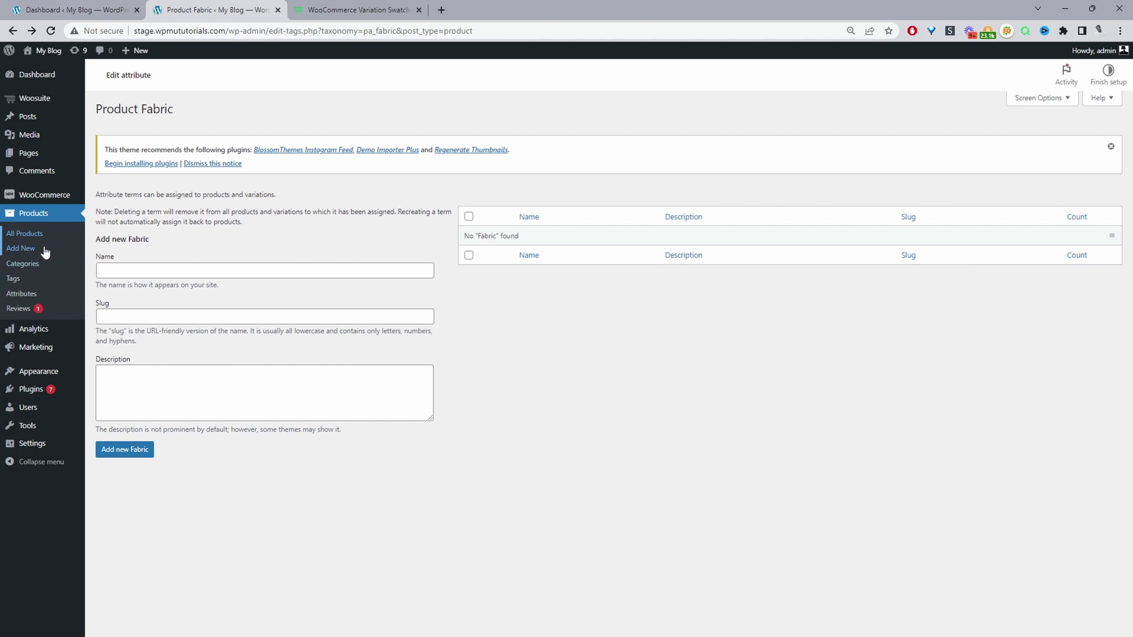
Step: Confirm Fabric lists Cotton and Silk in Attributes, then start a new product
click(35, 293)
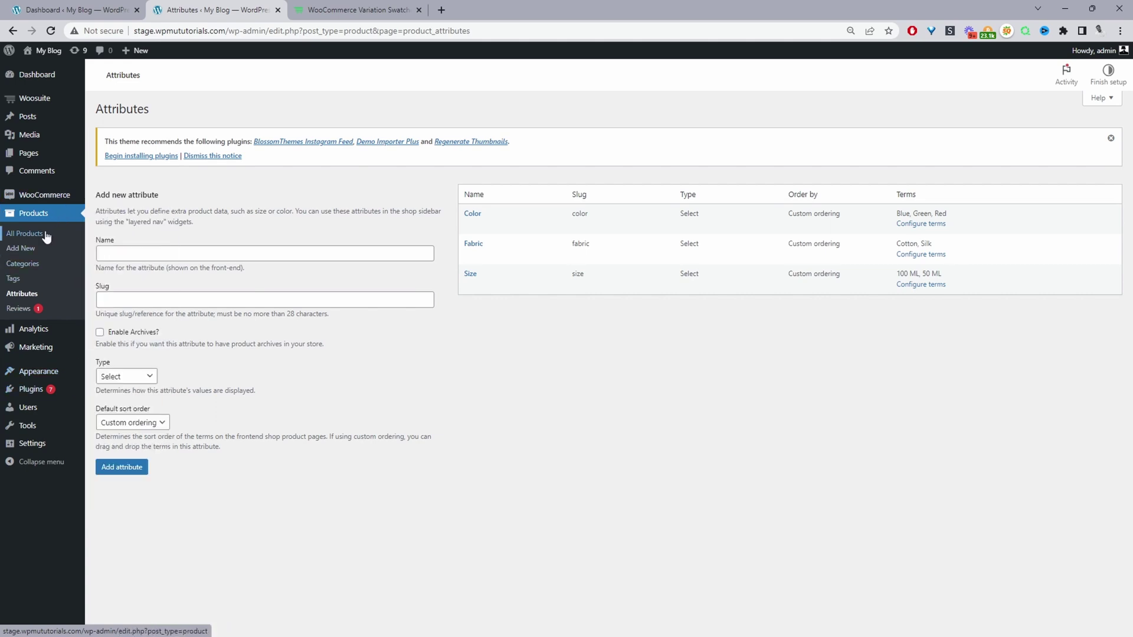
click(31, 249)
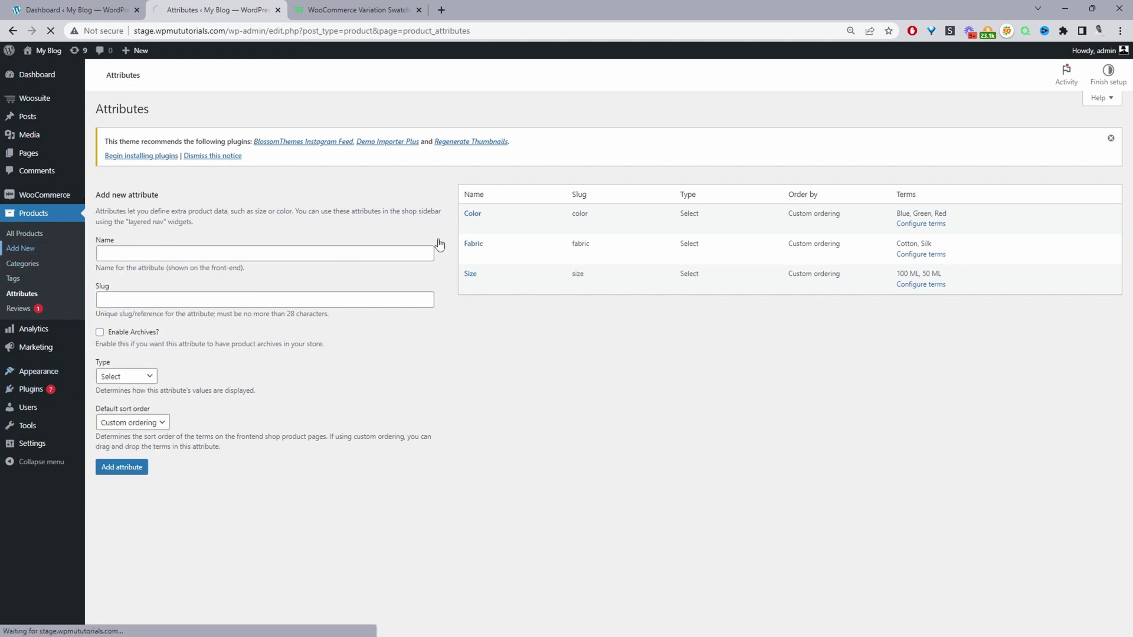
Step: Name the new product 'Test Product'
text(Test)
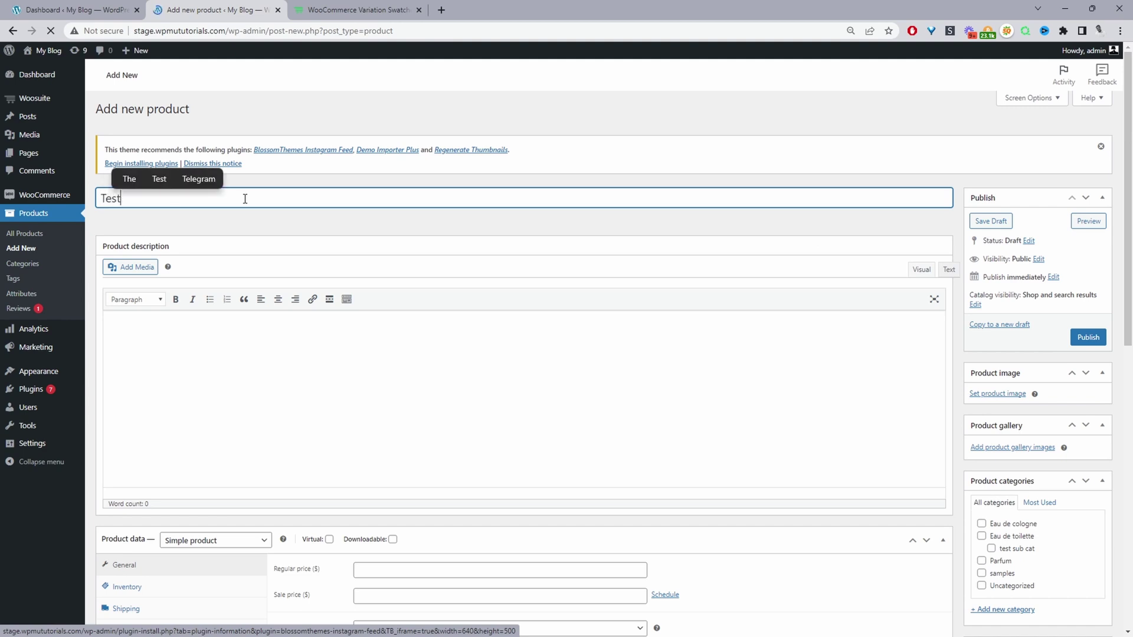
text( Product)
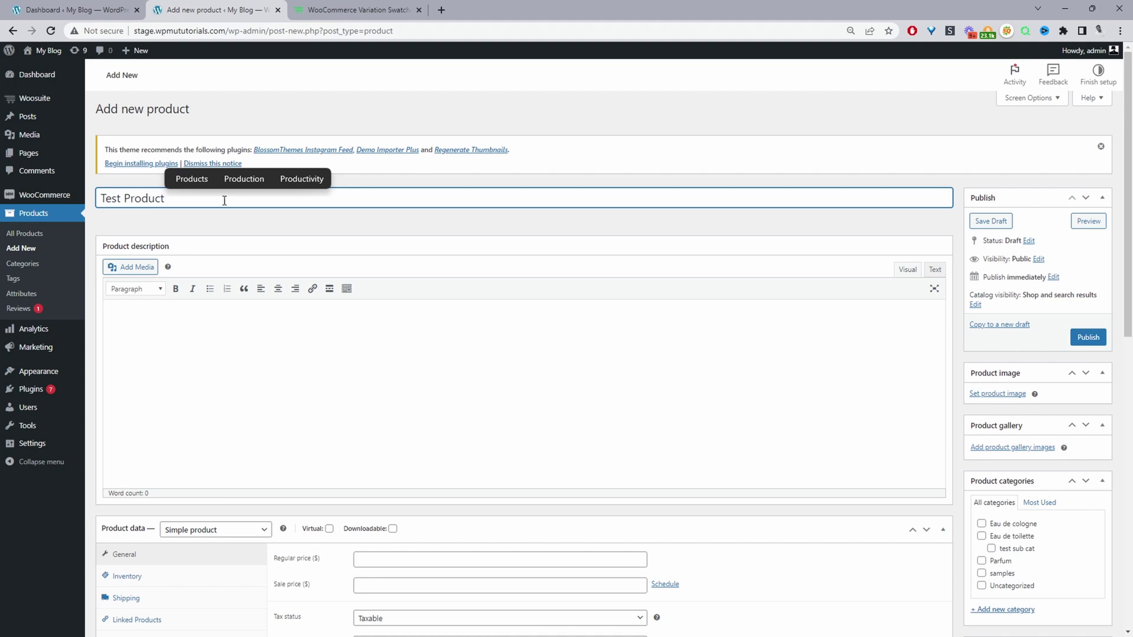
click(201, 214)
drag(174, 204, 78, 217)
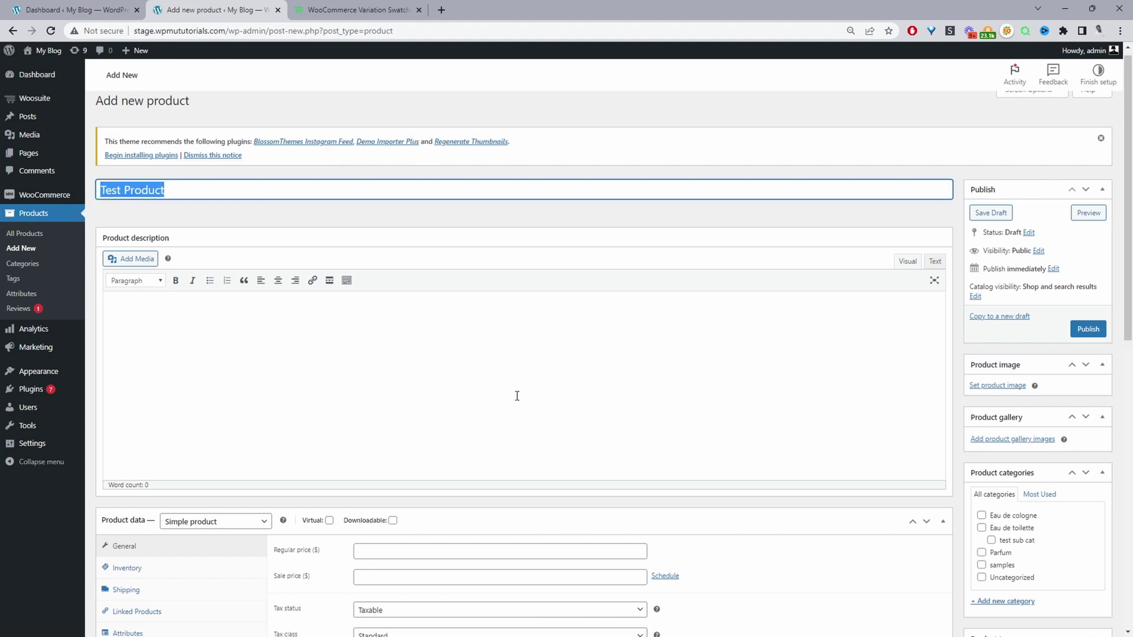
scroll(515, 395, down, 4)
Step: Set the ladder-shelf picture from the media library as the product image
click(997, 158)
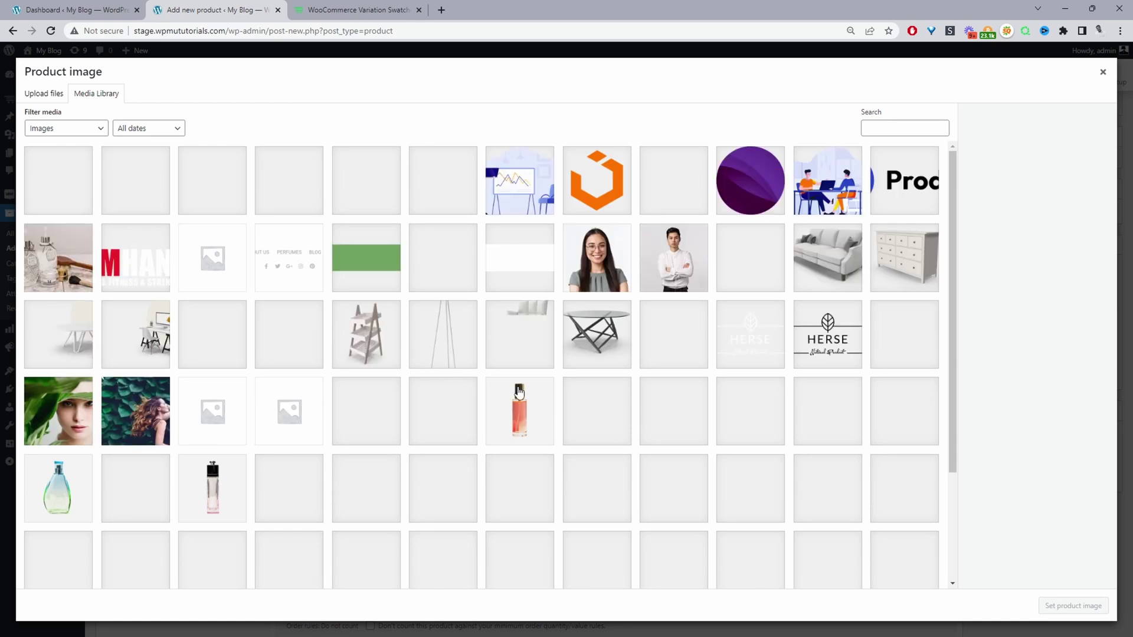
click(375, 347)
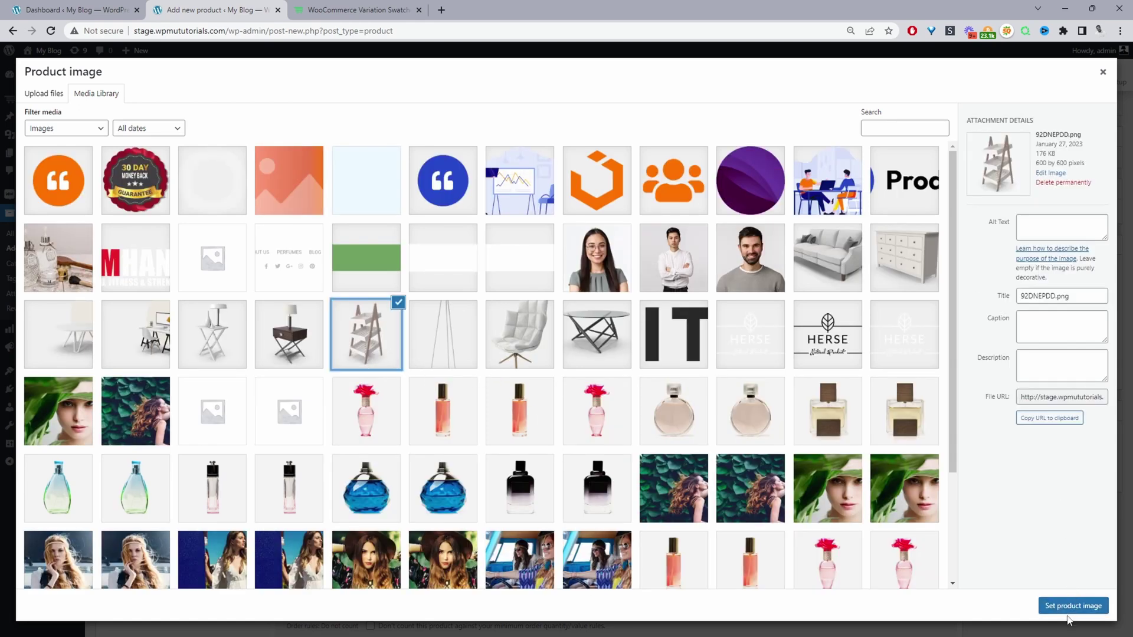
click(1071, 605)
Step: Put the product in the Eau de toilette category
scroll(1042, 283, down, 1)
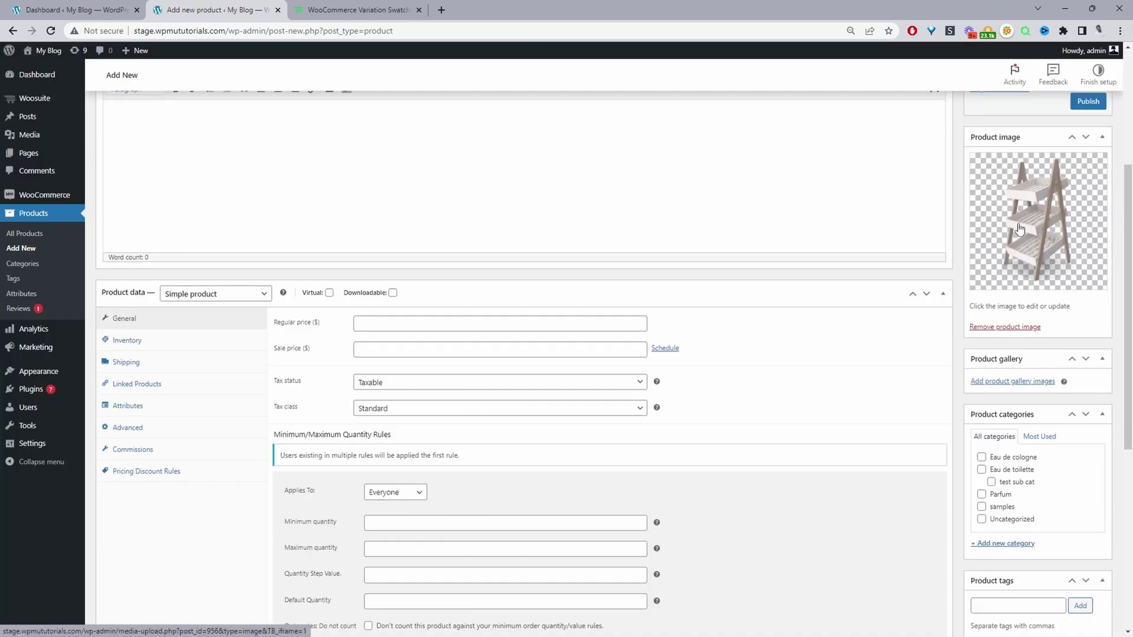
scroll(981, 429, down, 2)
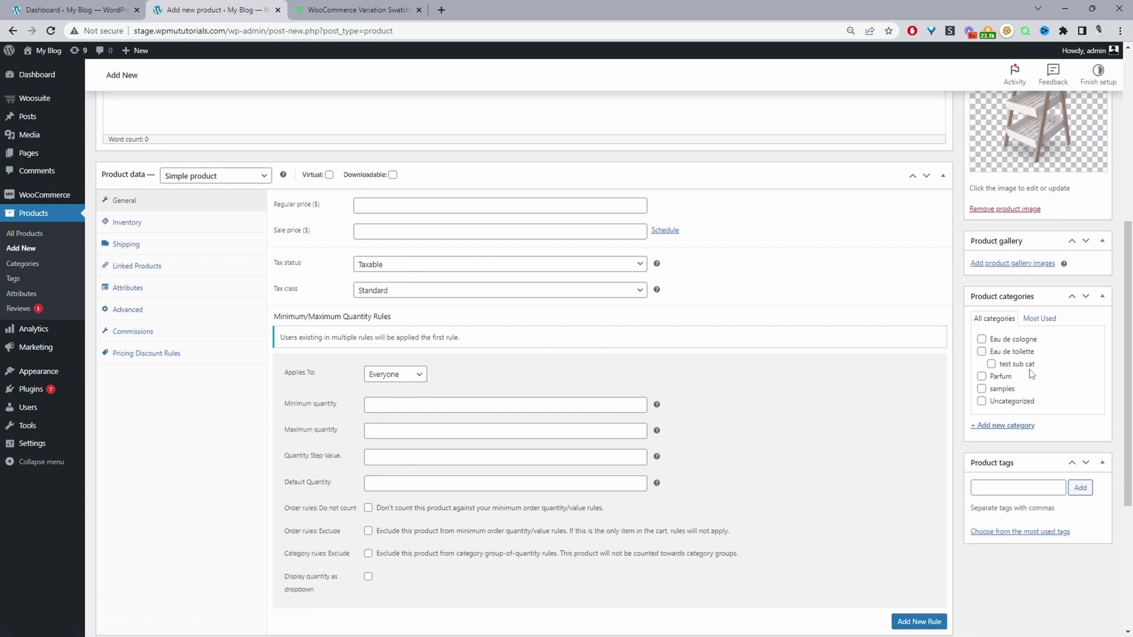
click(989, 353)
Step: Change the product type to Variable product
click(183, 176)
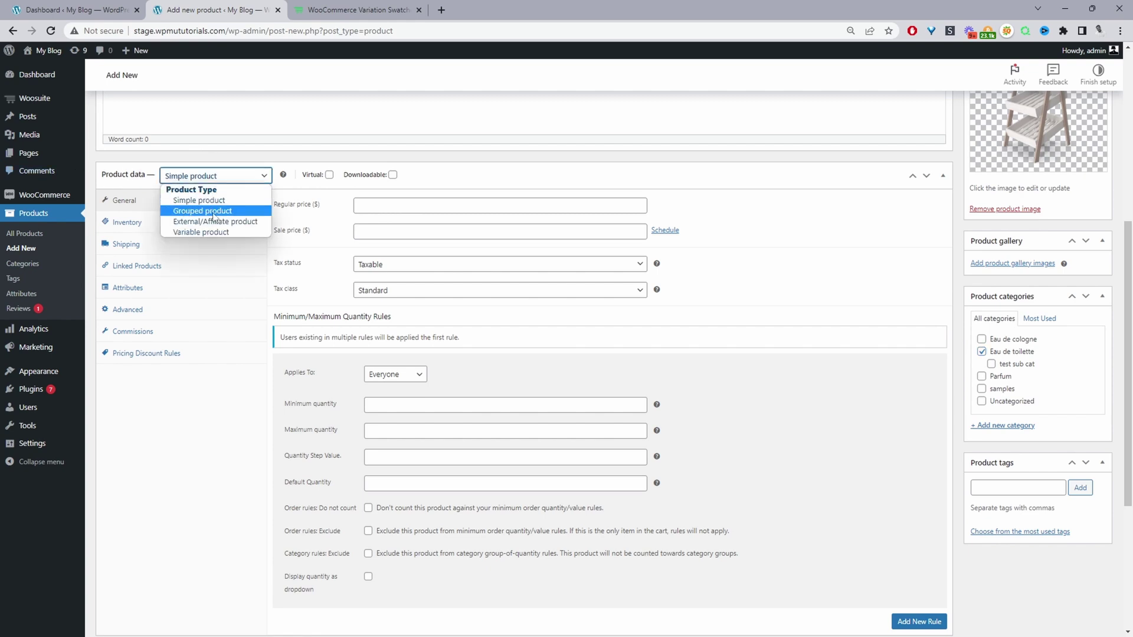
click(217, 232)
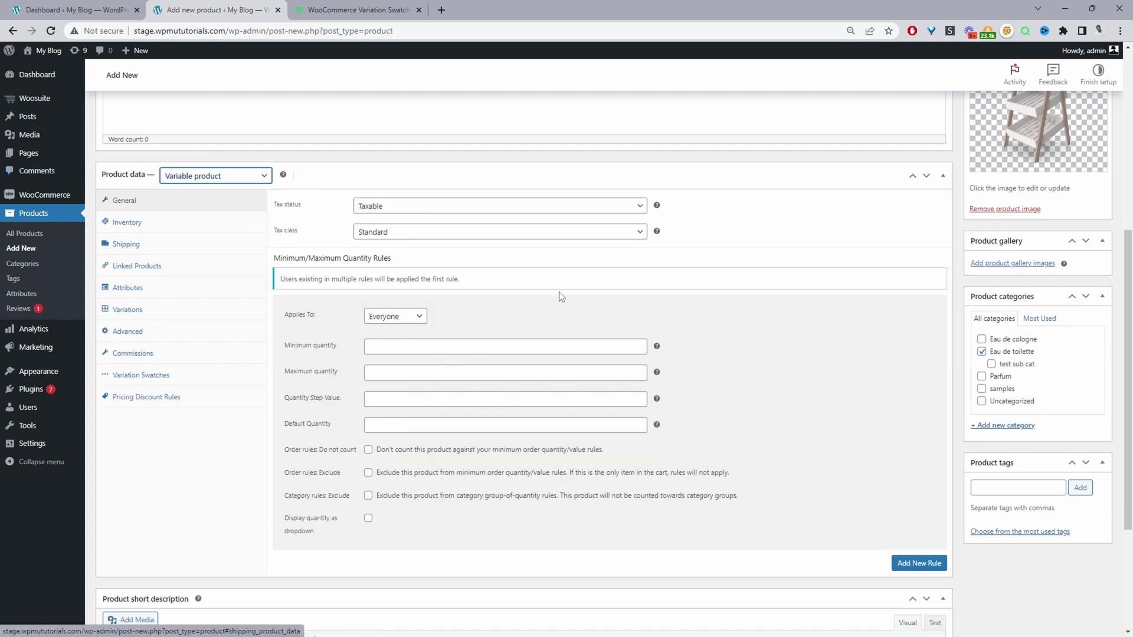
click(578, 305)
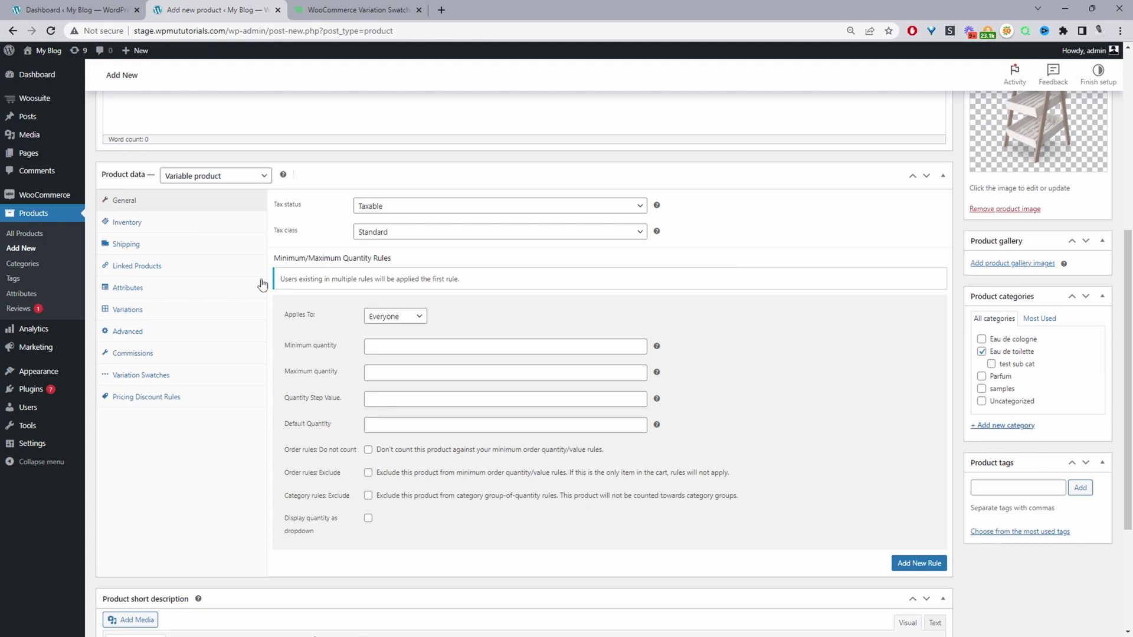
Step: Add the Color attribute with Blue, Green and Red, used for variations, and save it
click(140, 295)
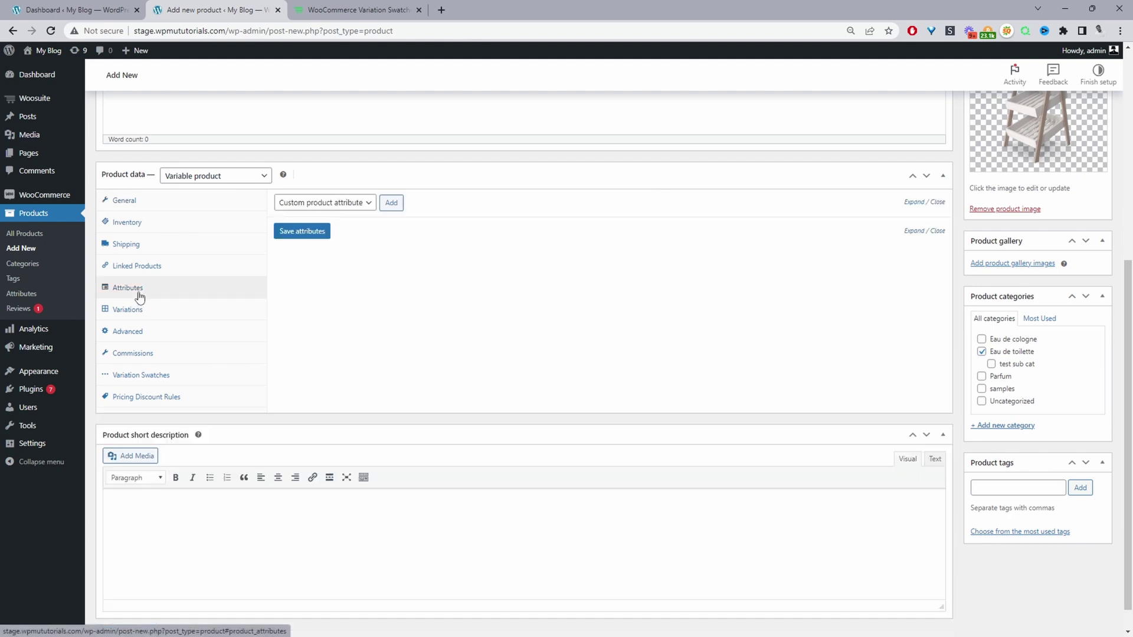
click(324, 204)
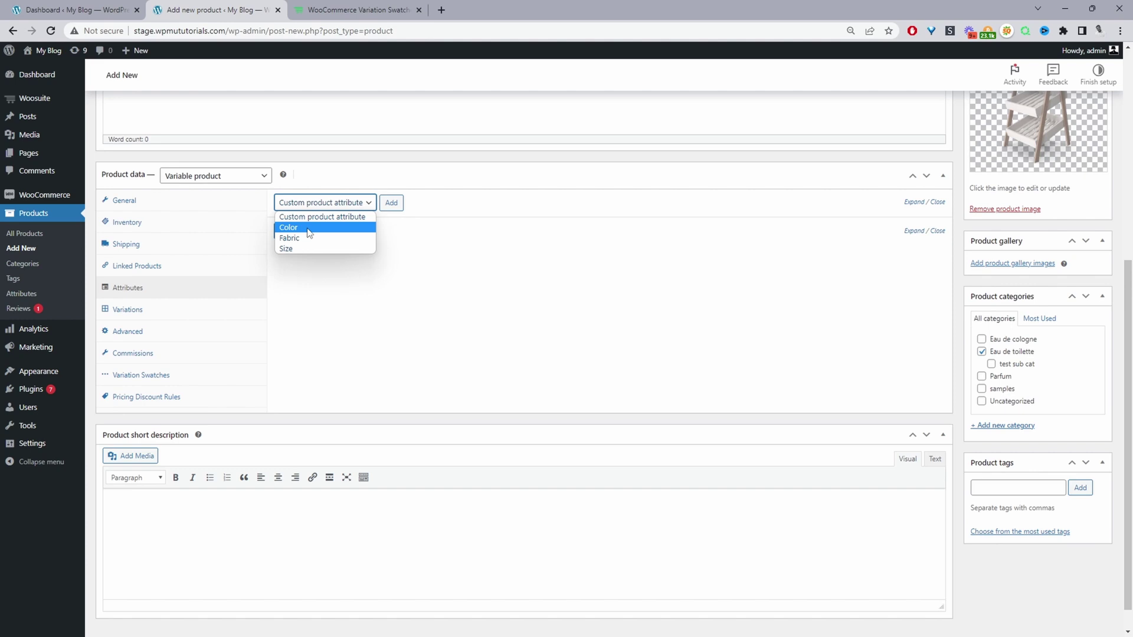
click(309, 228)
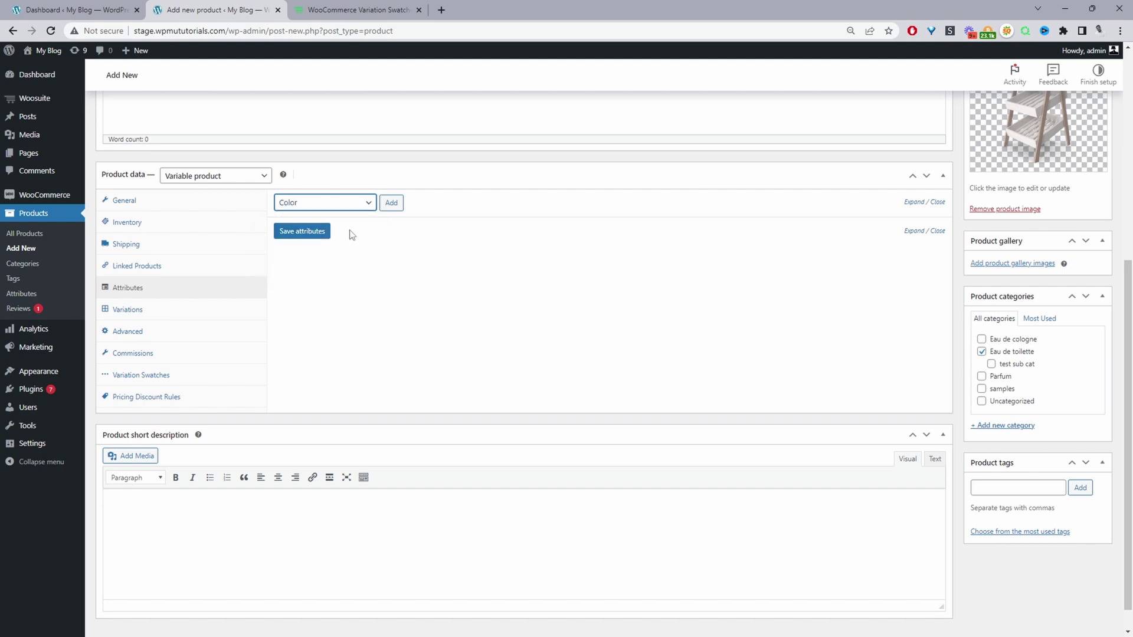
click(389, 203)
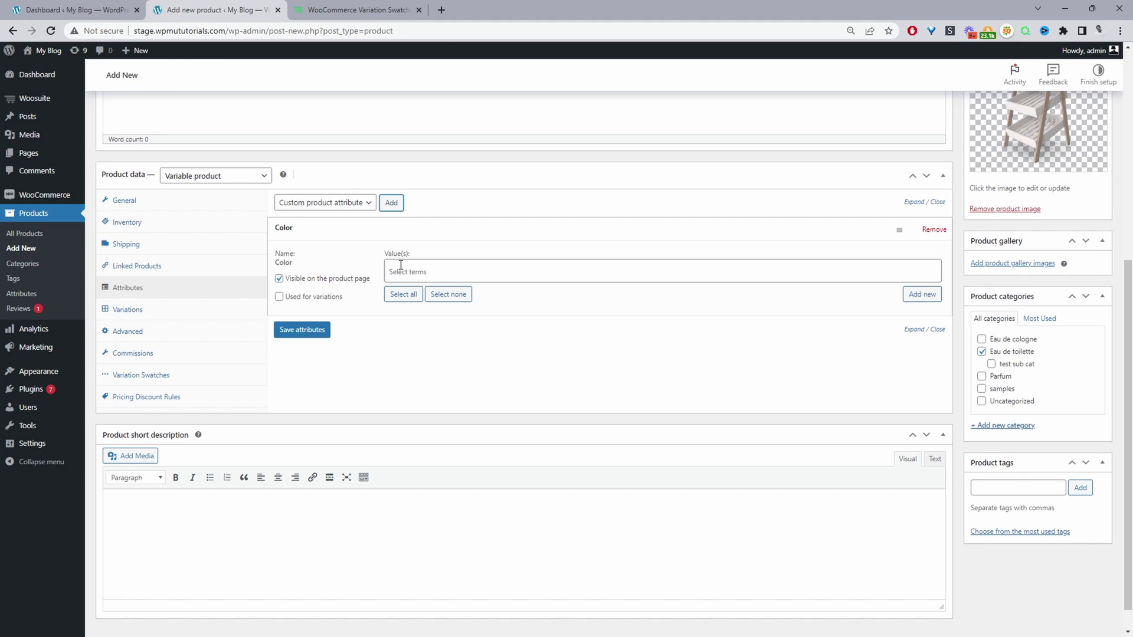
click(402, 268)
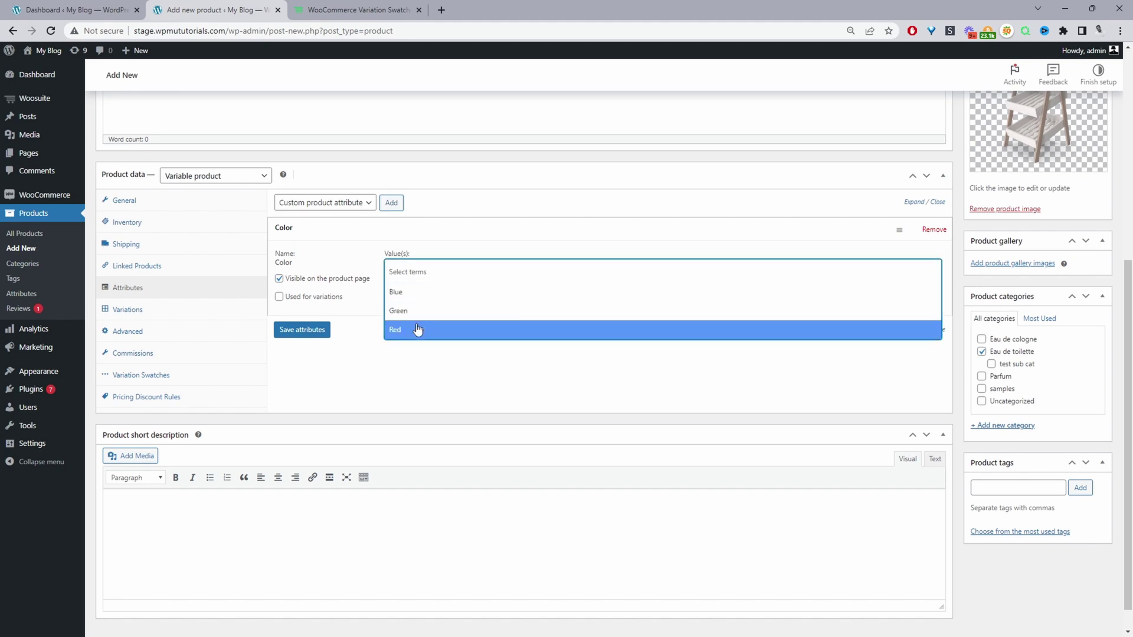
click(372, 315)
click(402, 294)
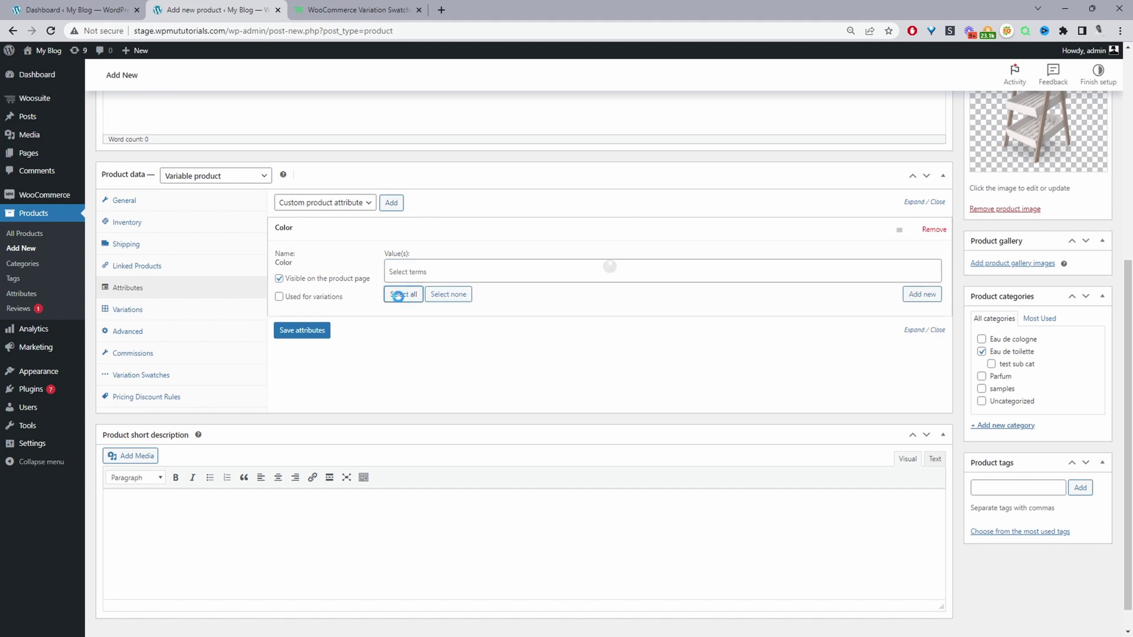
click(280, 297)
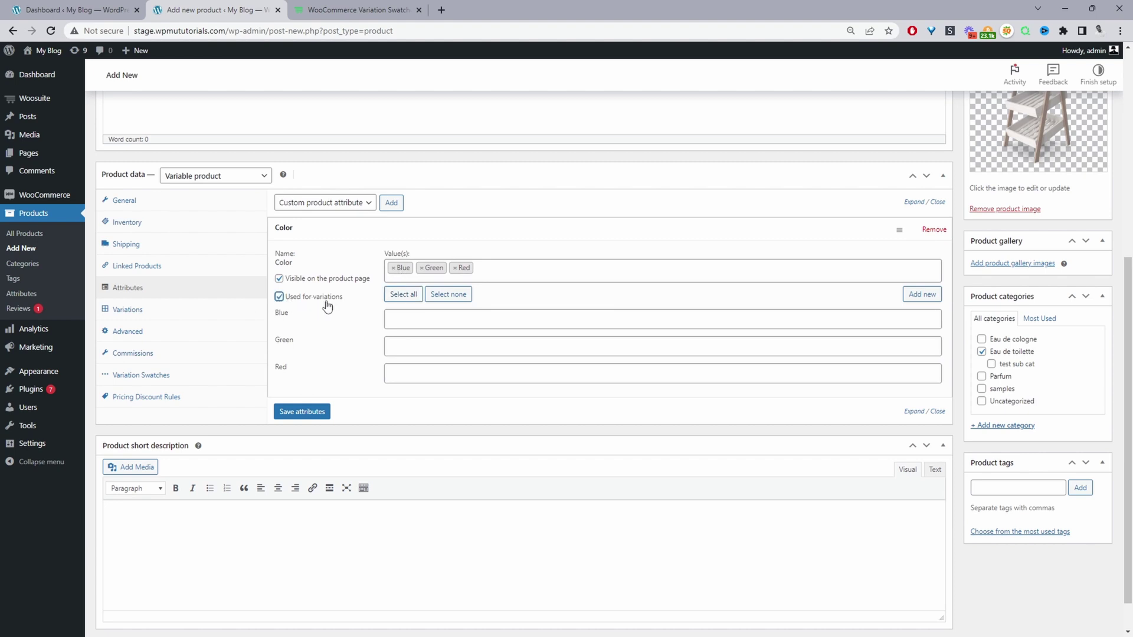
click(302, 414)
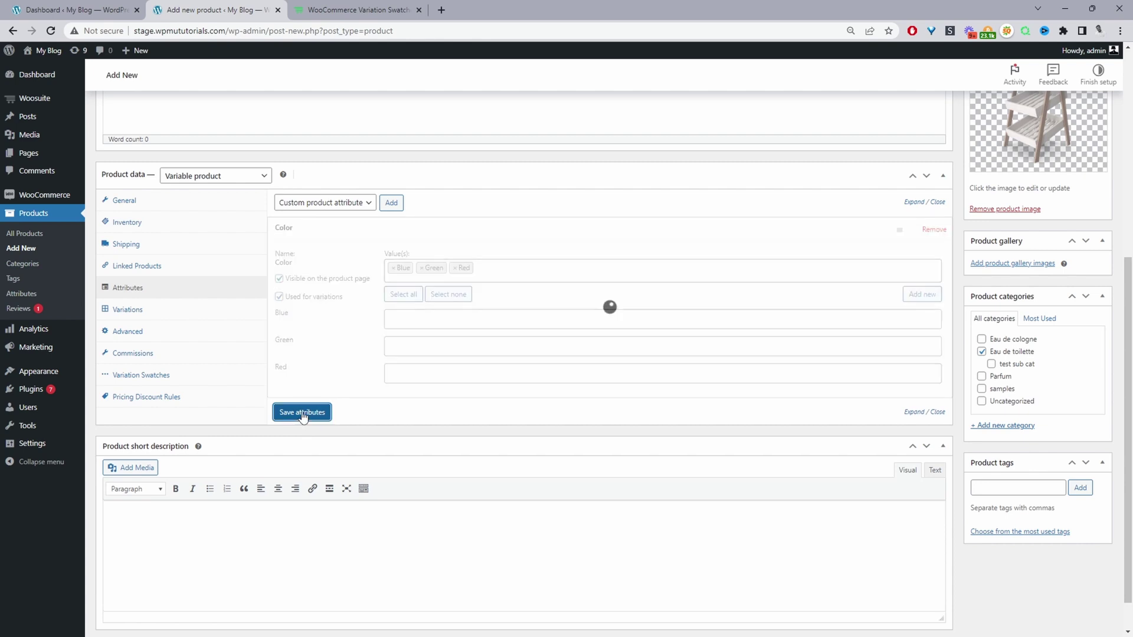
Step: Add a Size attribute with 100 ML and 50 ML, used for variations, and save it
click(355, 205)
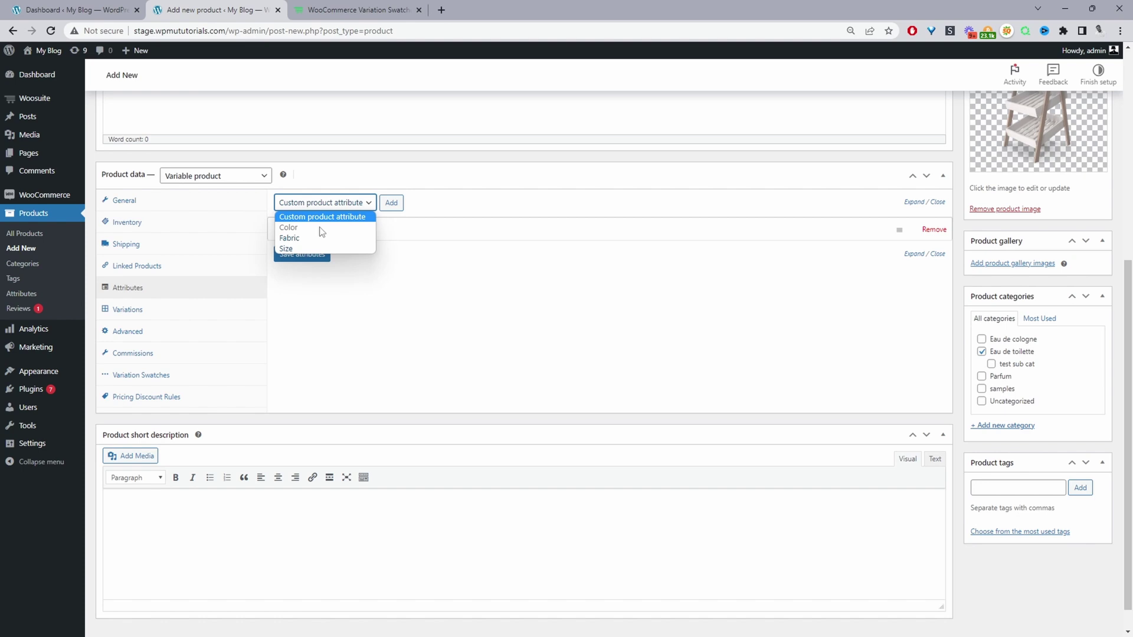
click(288, 248)
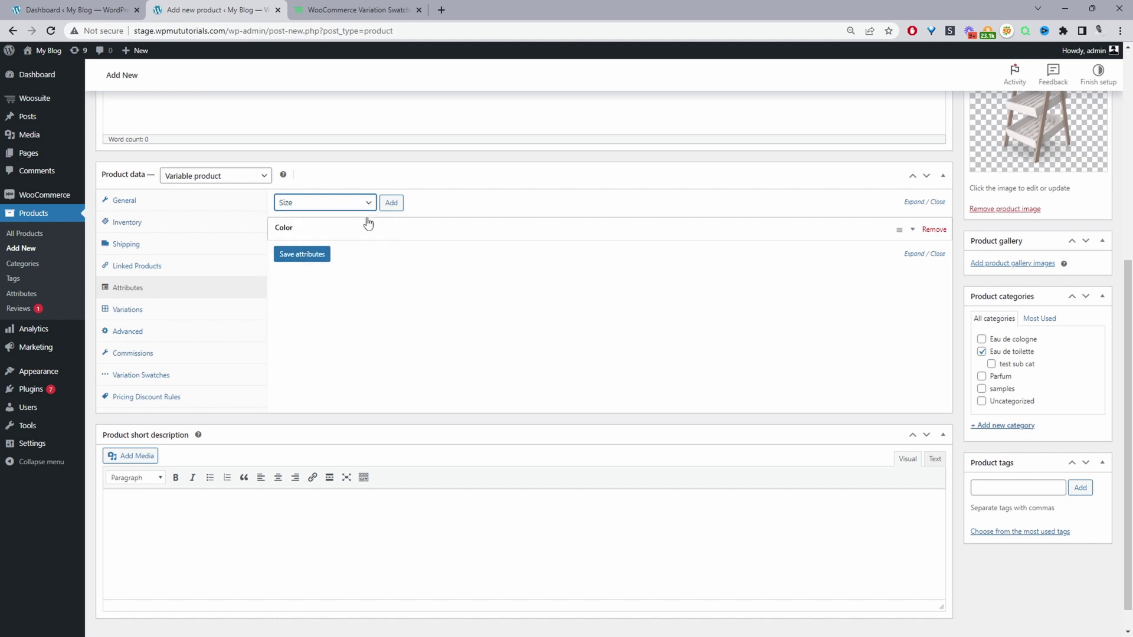
click(391, 203)
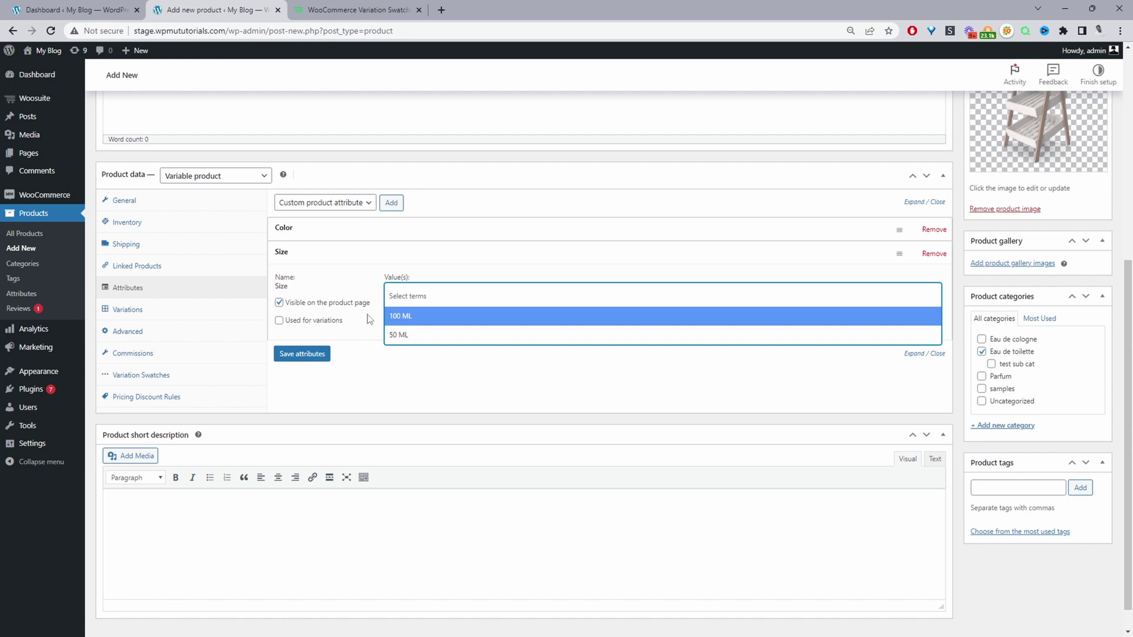
click(399, 319)
click(440, 296)
click(427, 356)
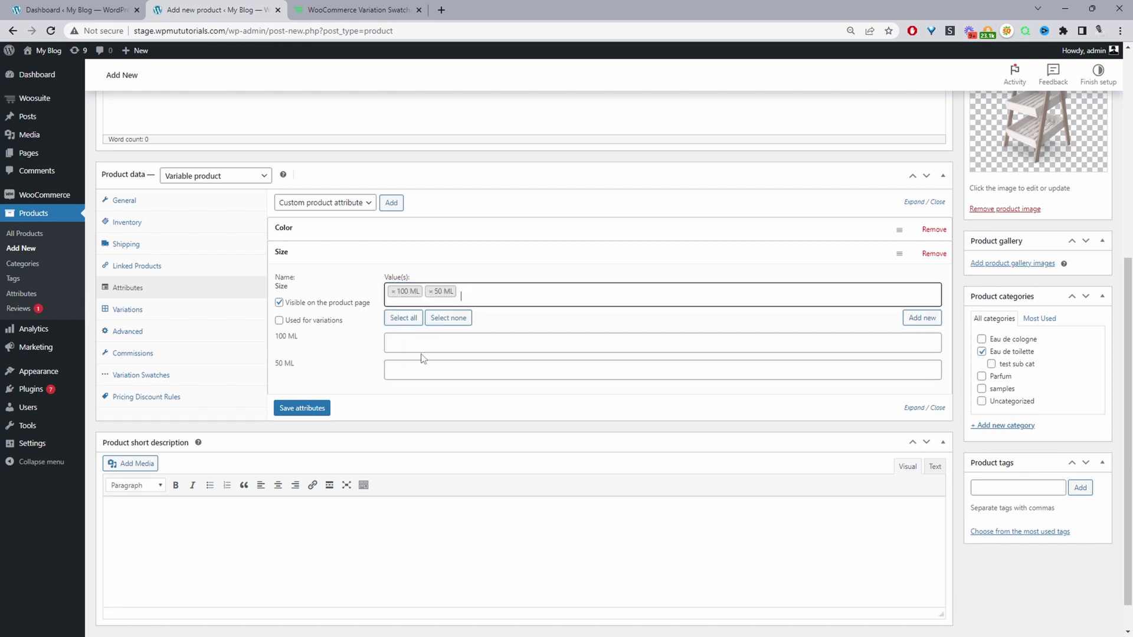
click(280, 321)
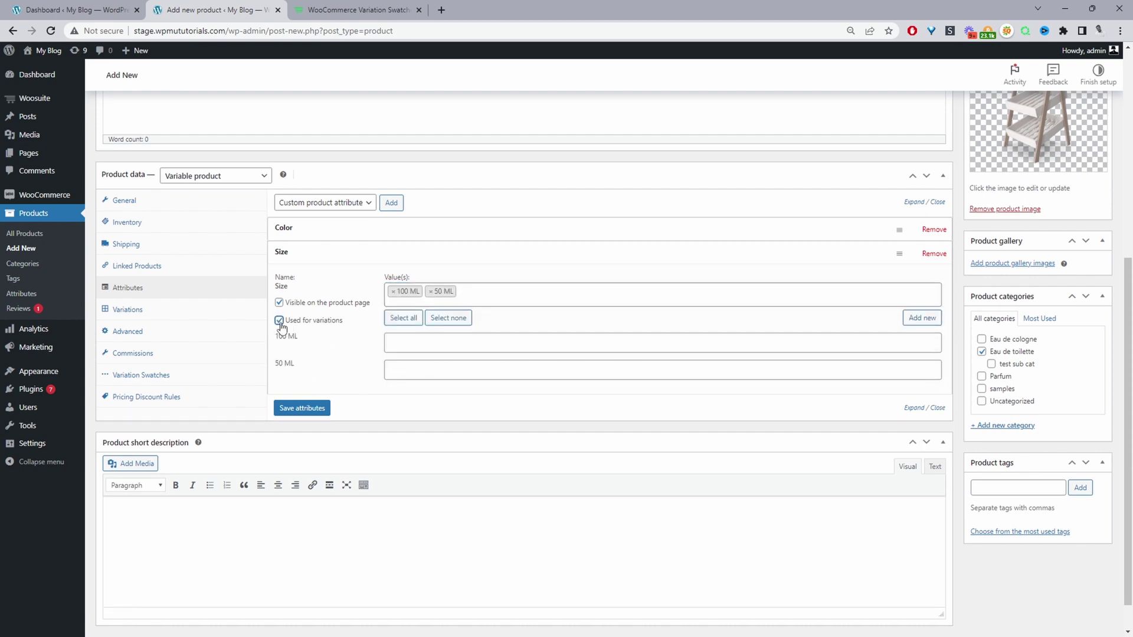
click(307, 411)
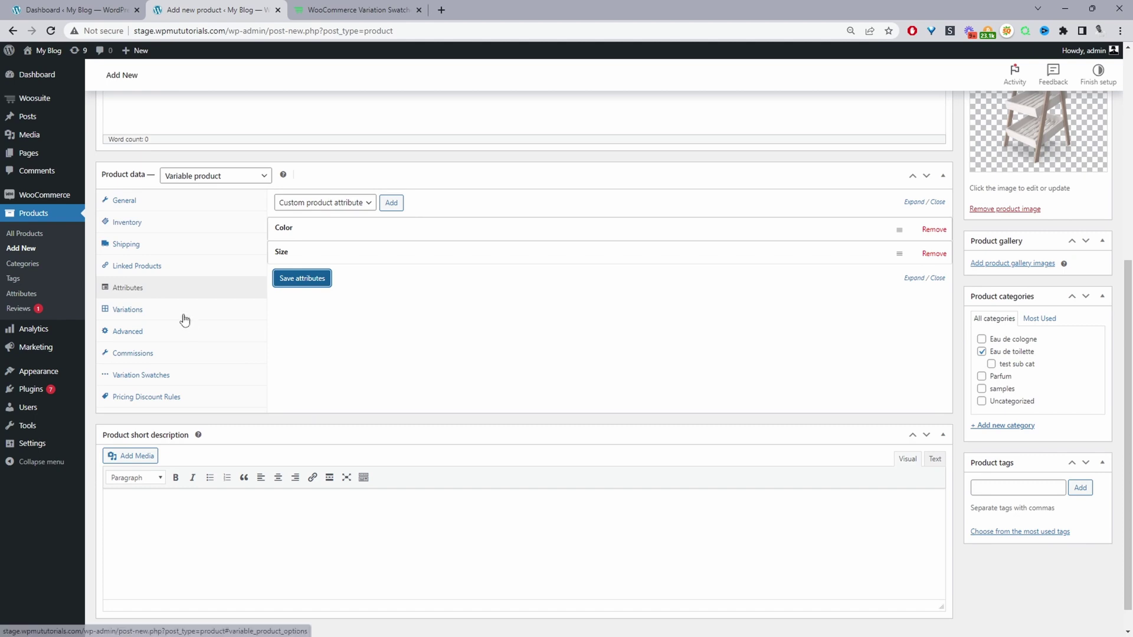
click(155, 313)
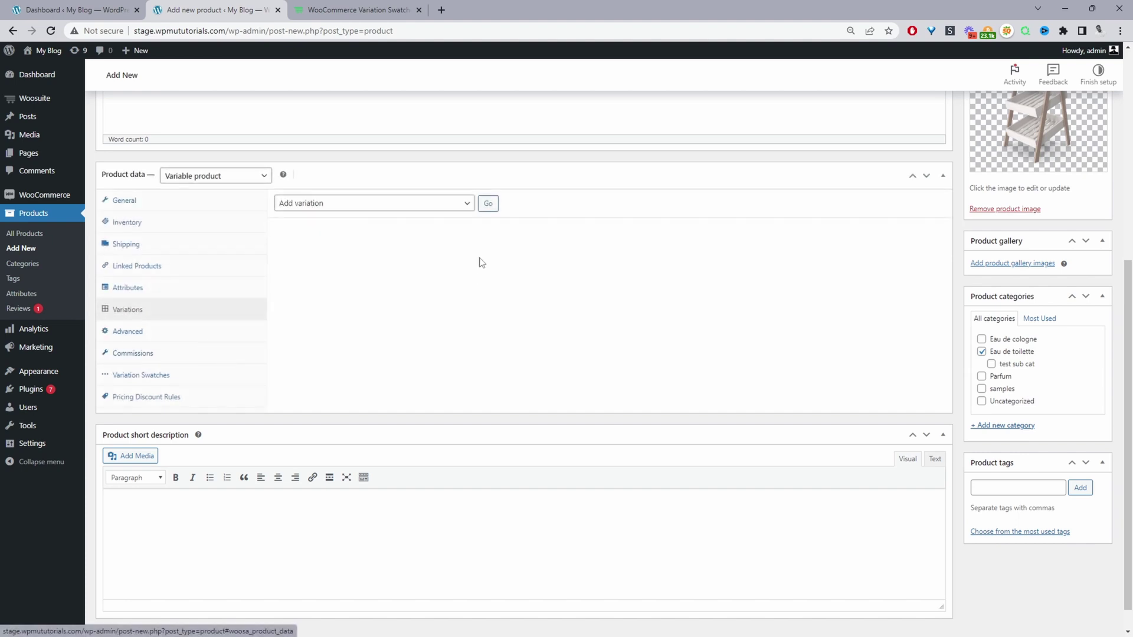
Step: Generate six variations from all attributes, confirming the prompt and dismissing the alert
click(369, 207)
click(348, 229)
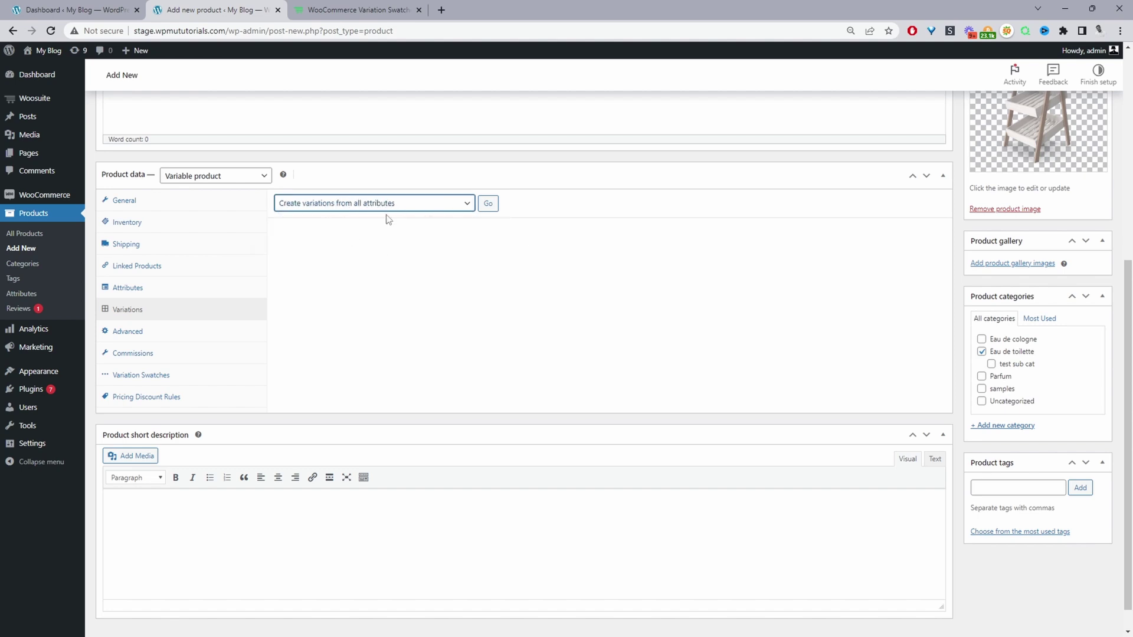
click(489, 204)
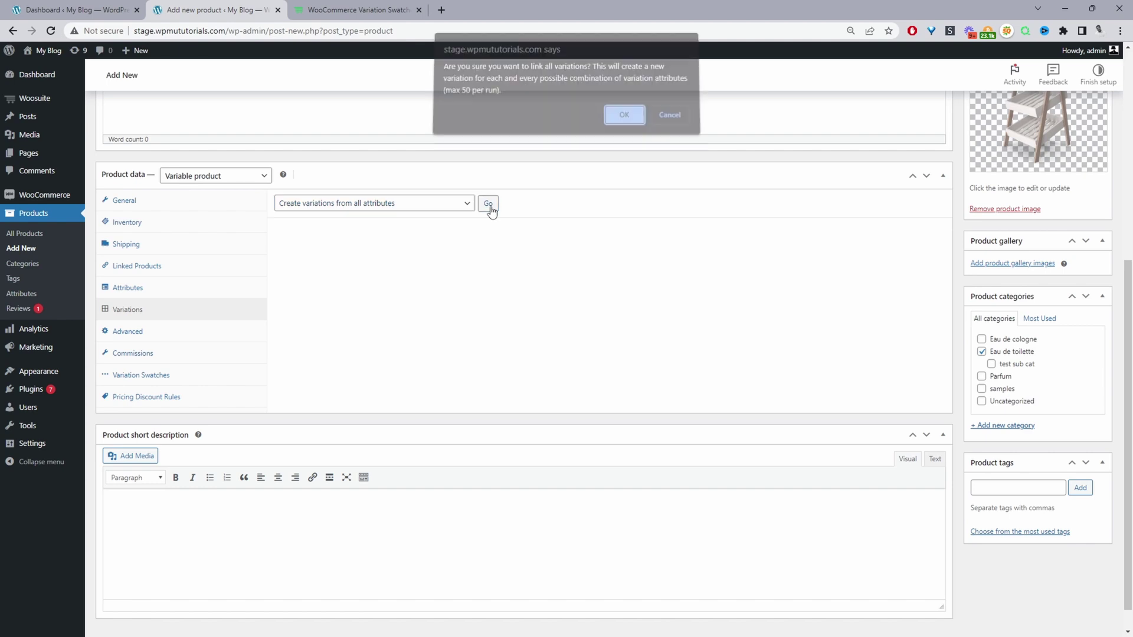
click(623, 121)
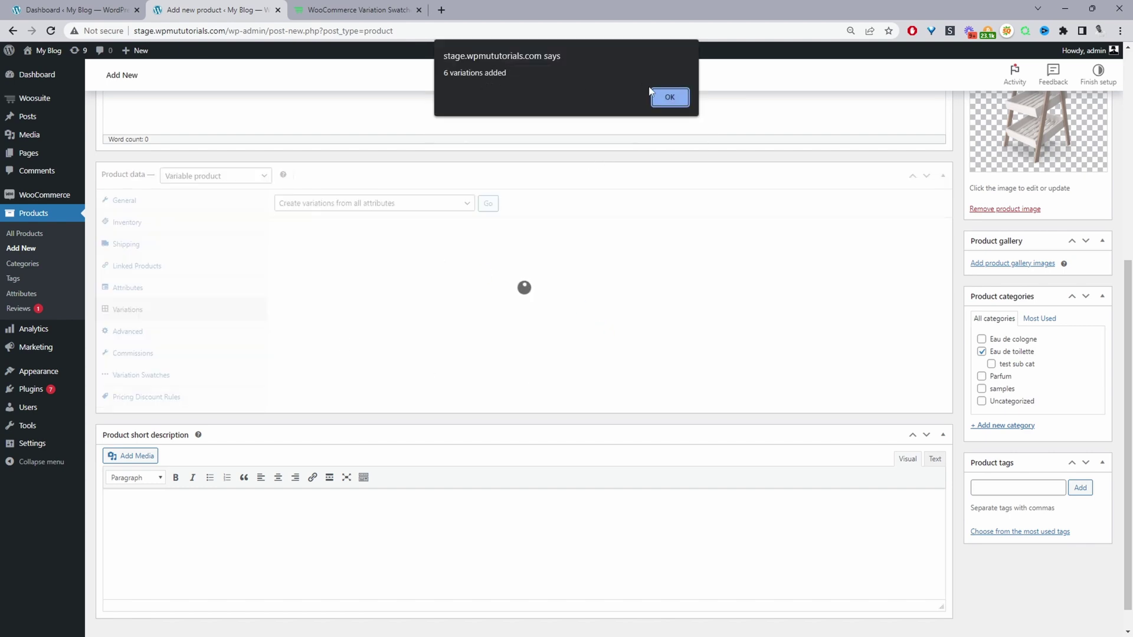
click(663, 100)
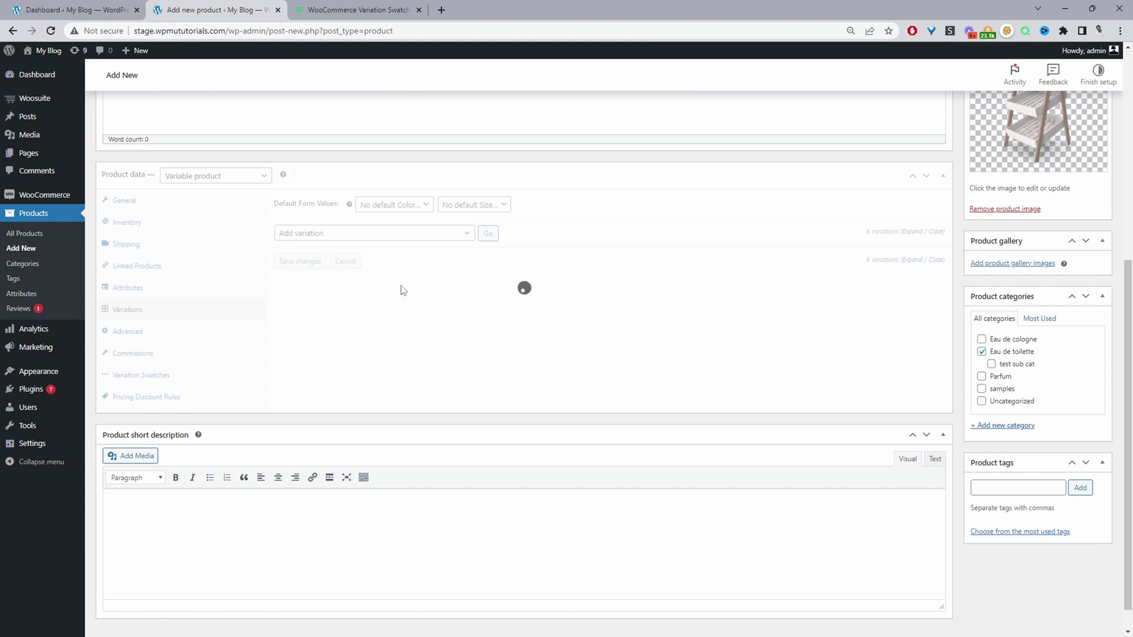
click(351, 235)
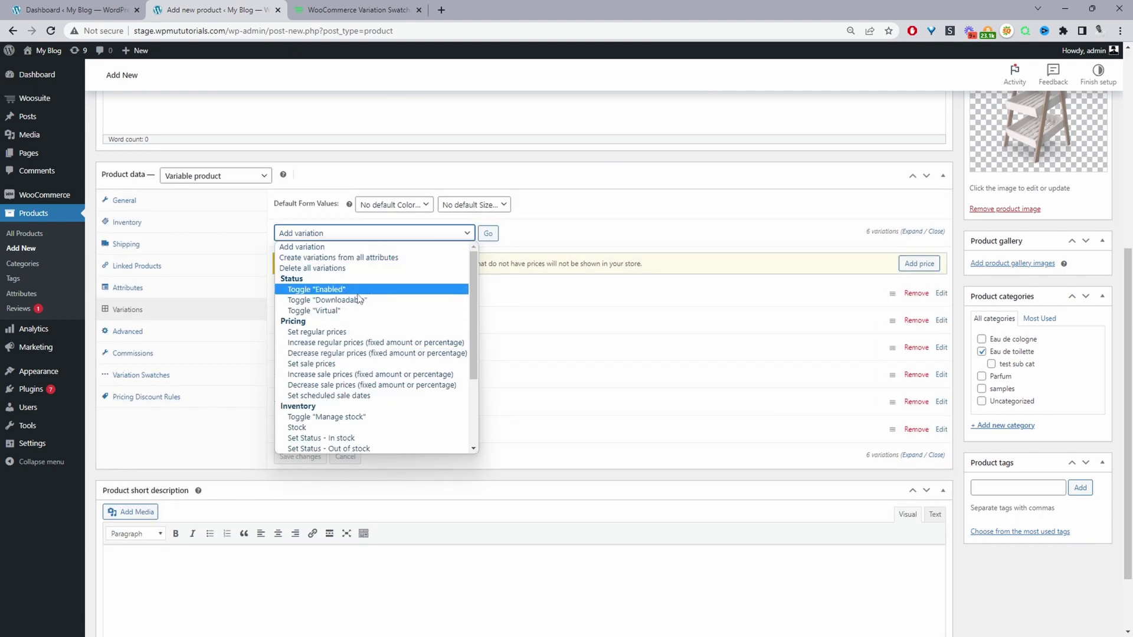
Step: Set a regular price of 50 on every variation in bulk
click(595, 228)
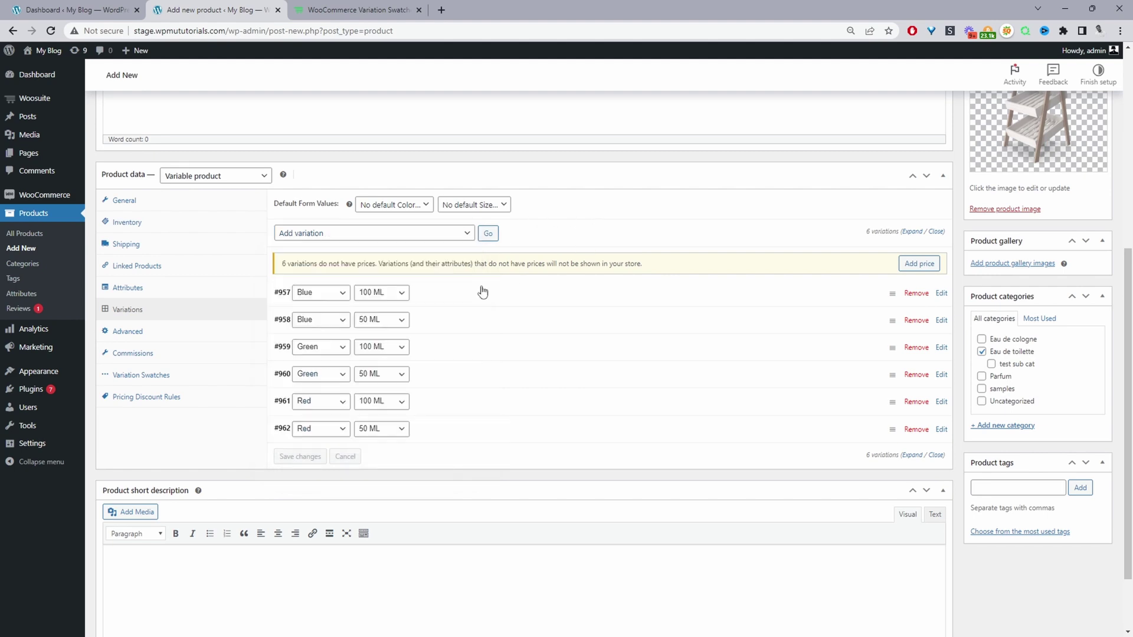
click(467, 299)
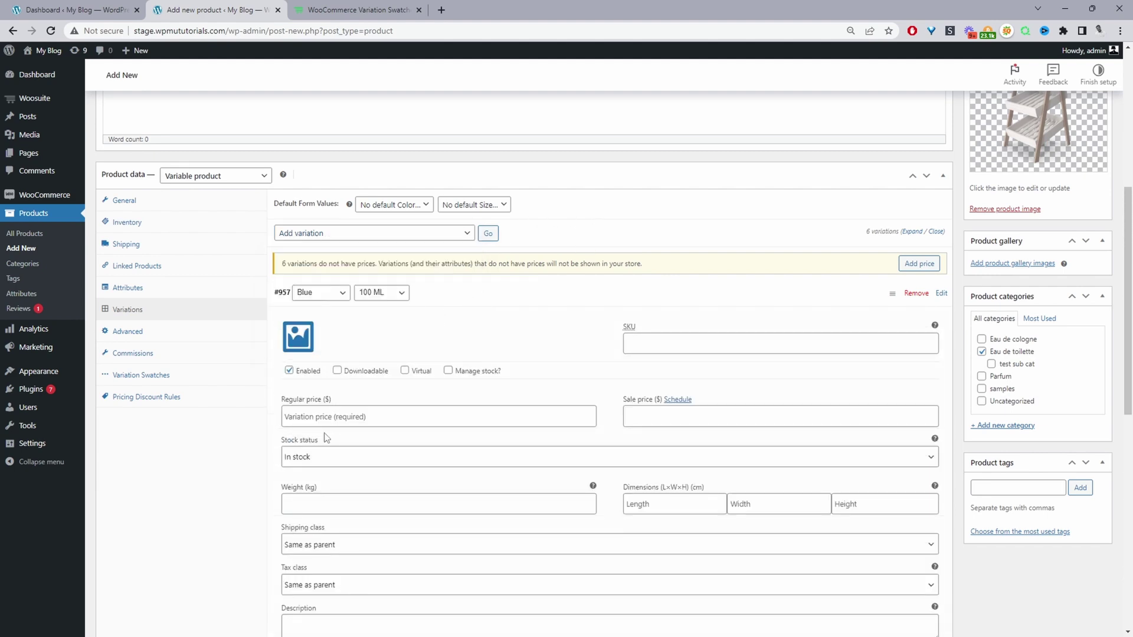
click(323, 423)
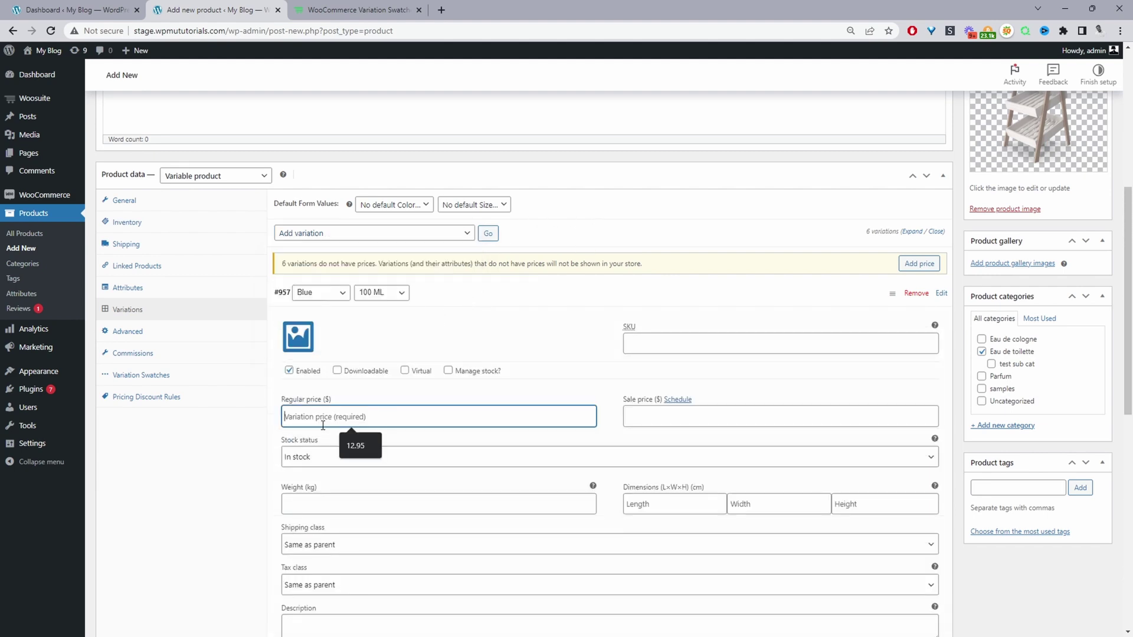
click(443, 235)
click(316, 332)
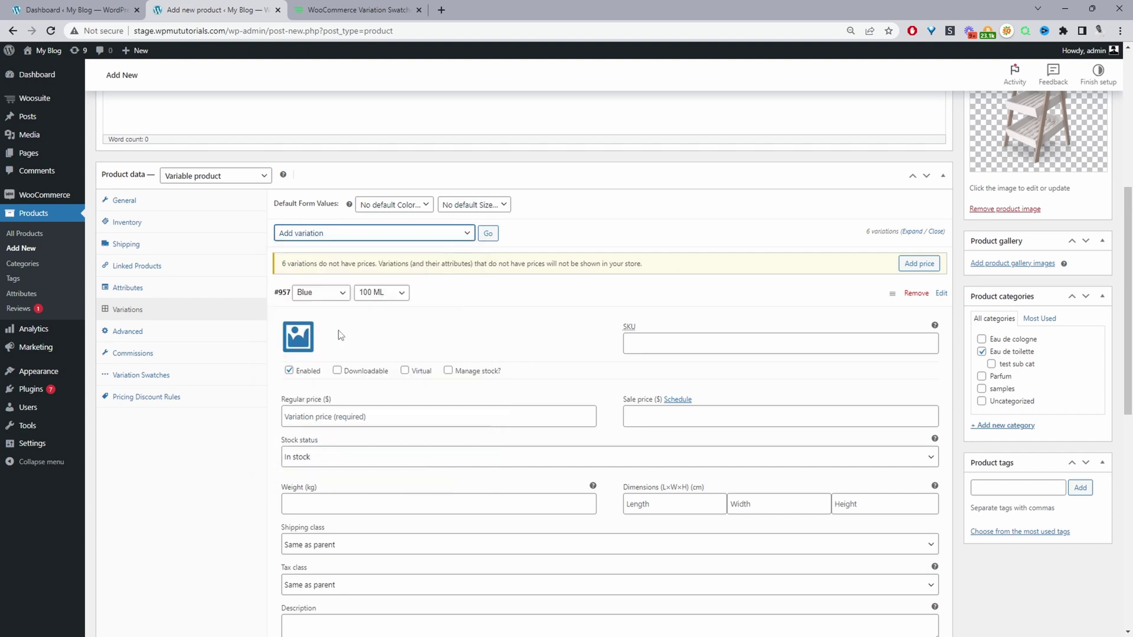
click(493, 238)
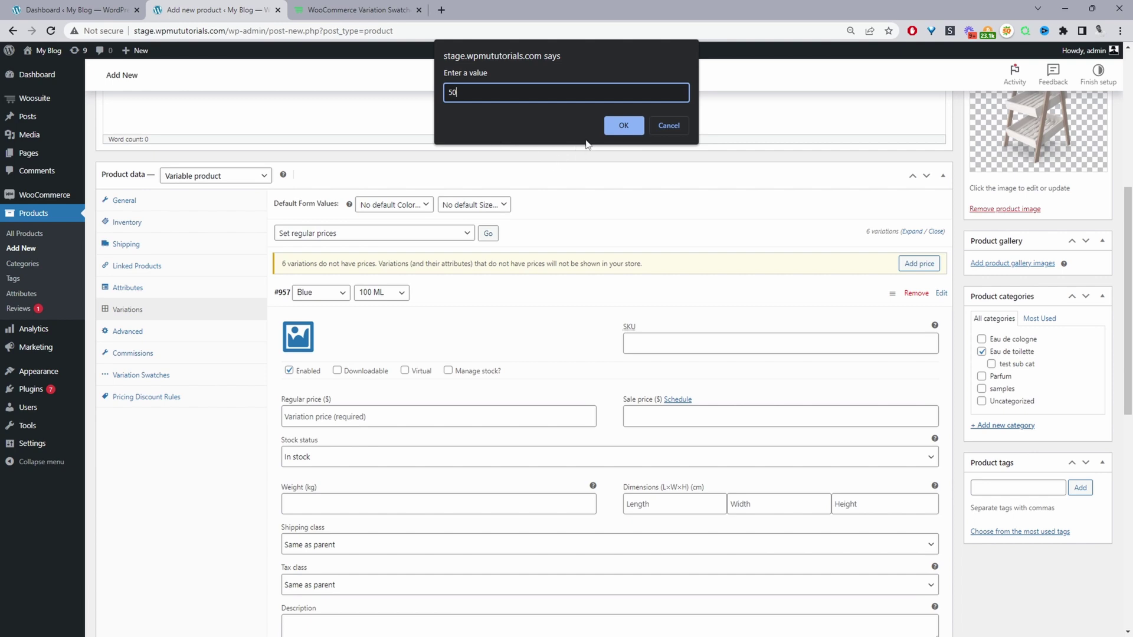
click(609, 125)
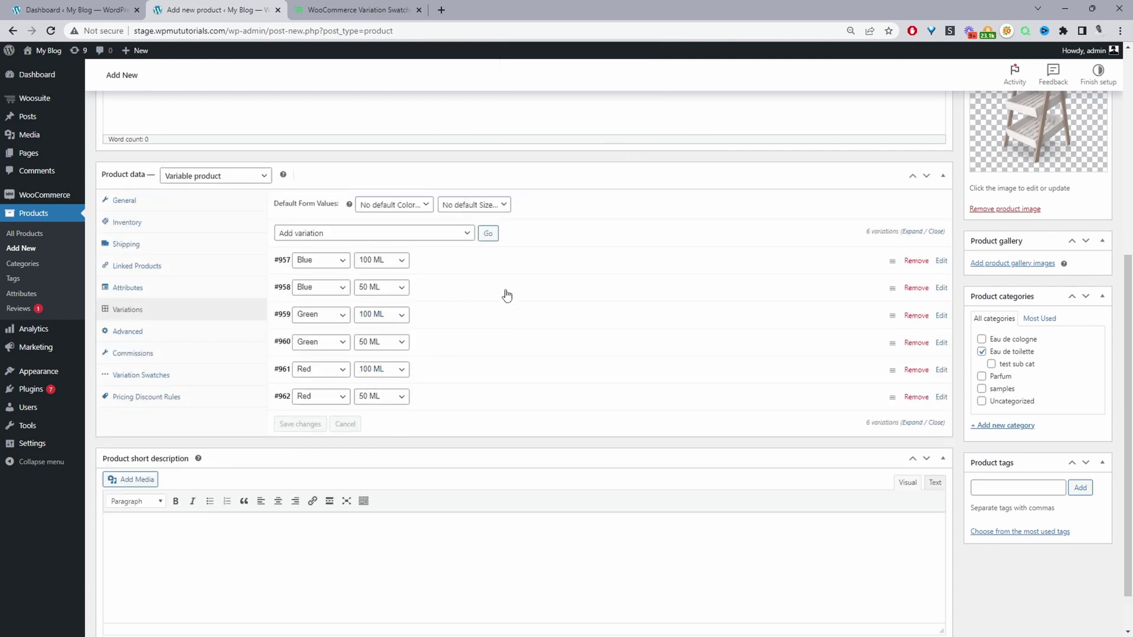
Step: Expand the Blue / 100 ML variation #957 to check its regular price of 50
click(459, 263)
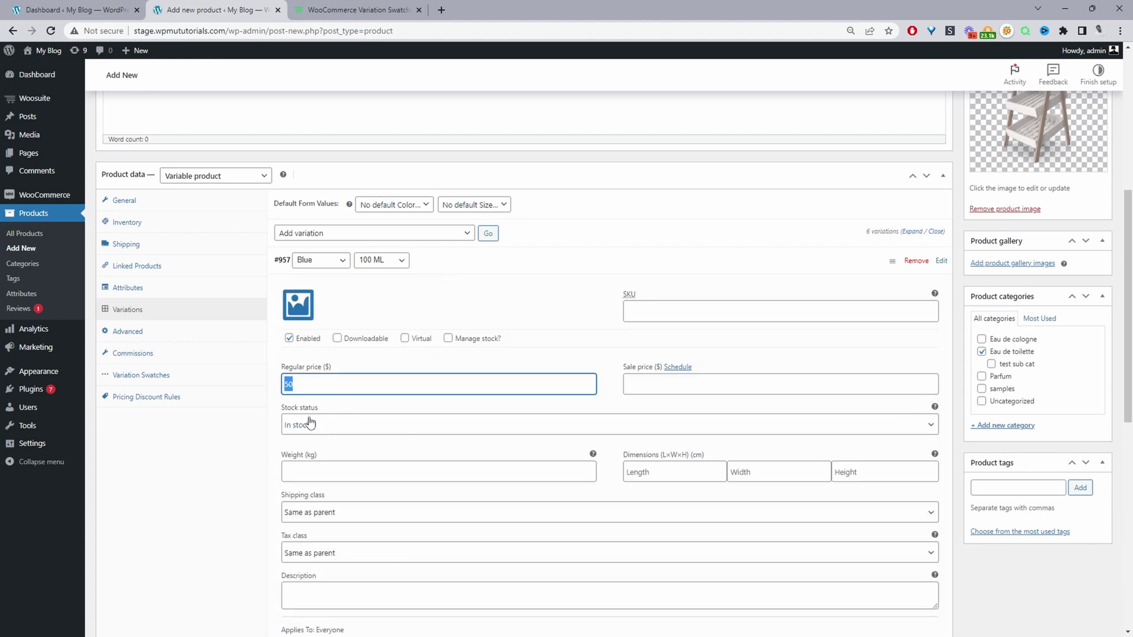
click(644, 379)
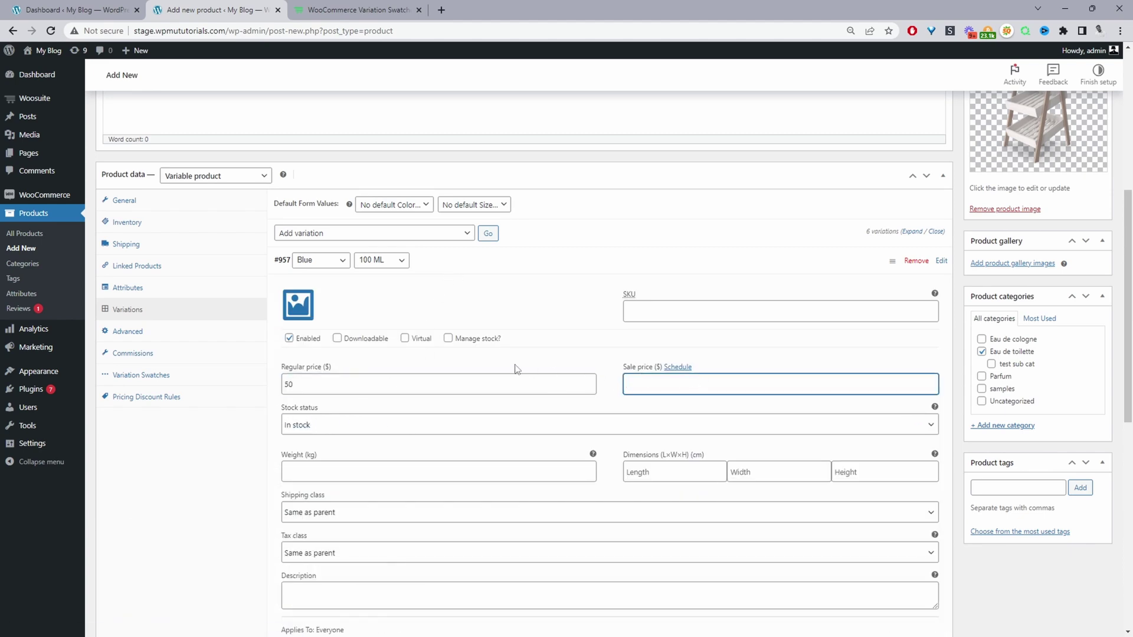
scroll(306, 448, down, 8)
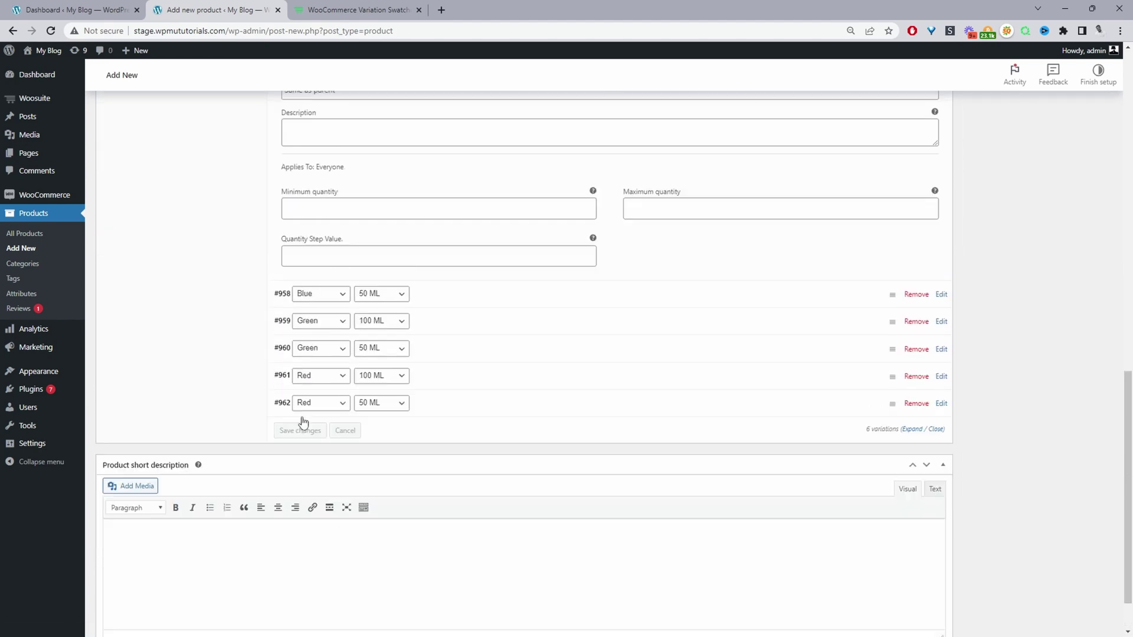
scroll(185, 381, up, 15)
scroll(179, 407, down, 6)
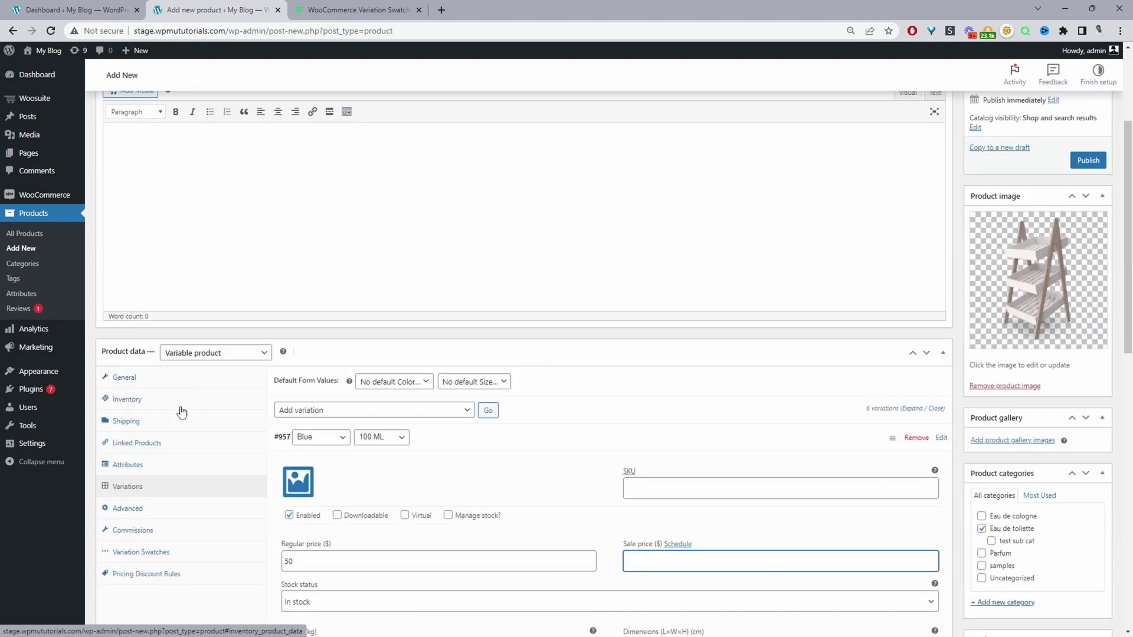
Step: In the Size attribute, give 100 ML a 45 extra fee and 50 ML a 0 fee, and save the attributes
click(141, 468)
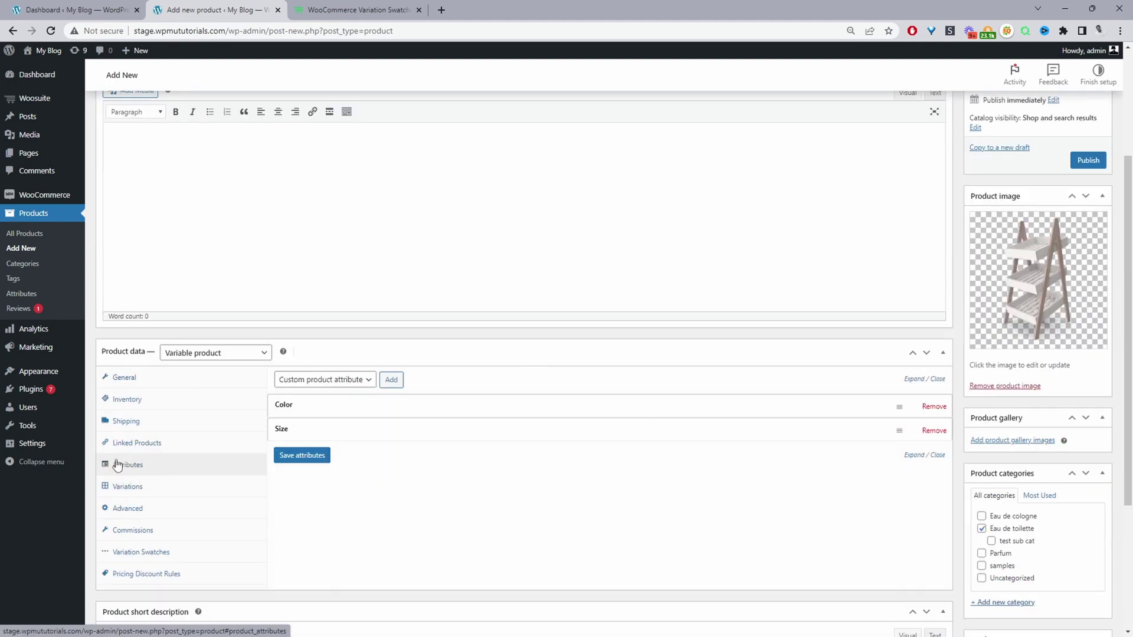
click(339, 431)
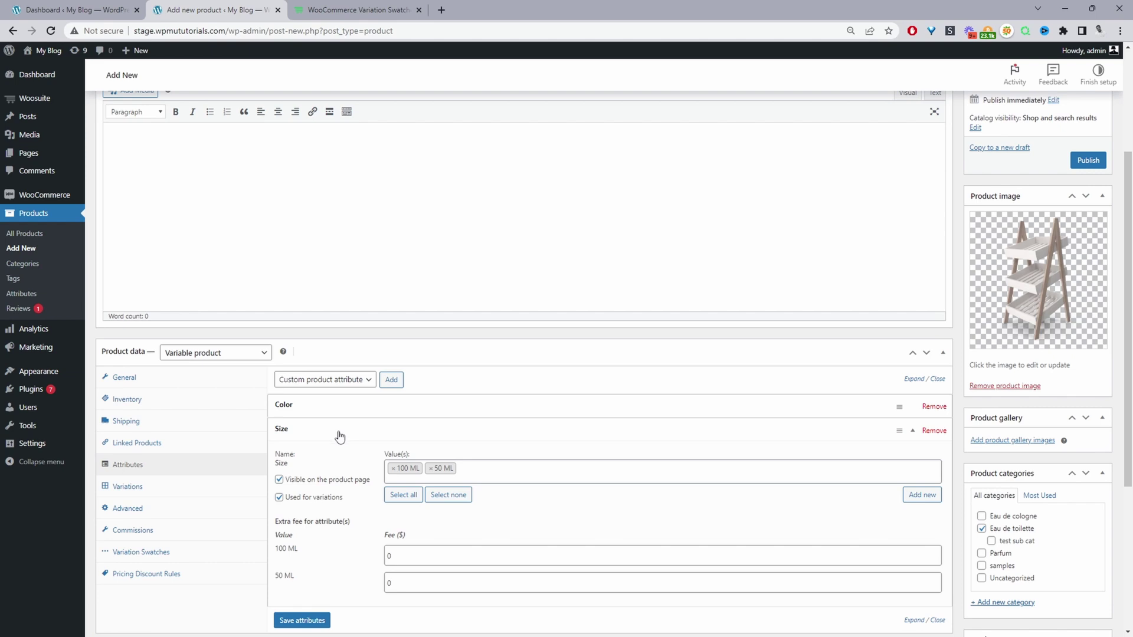
scroll(334, 443, down, 2)
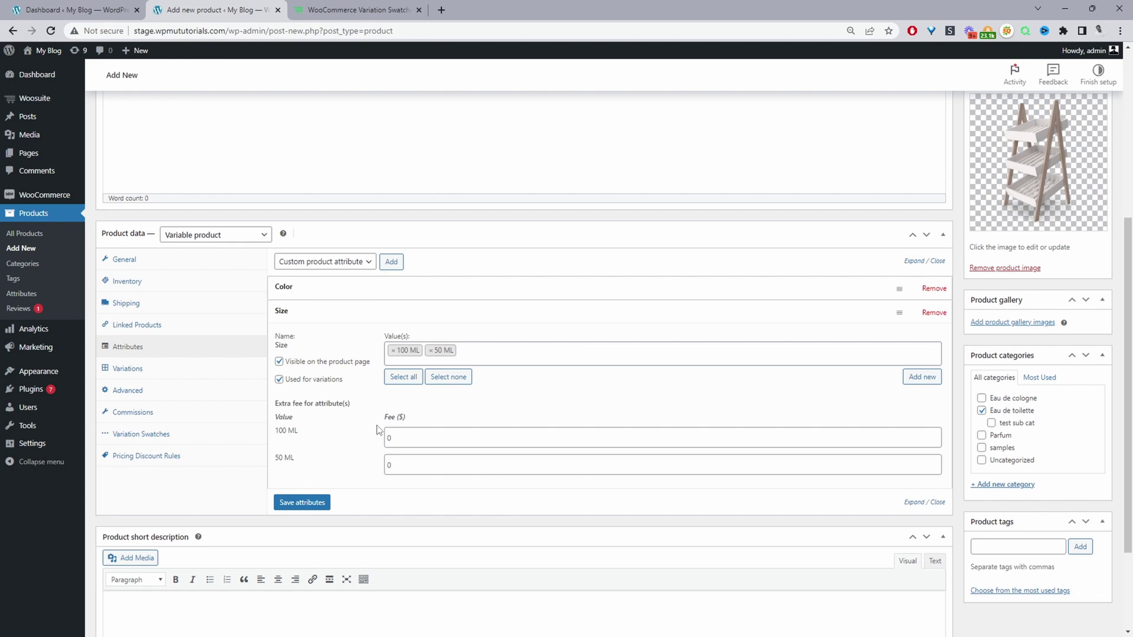
double_click(382, 440)
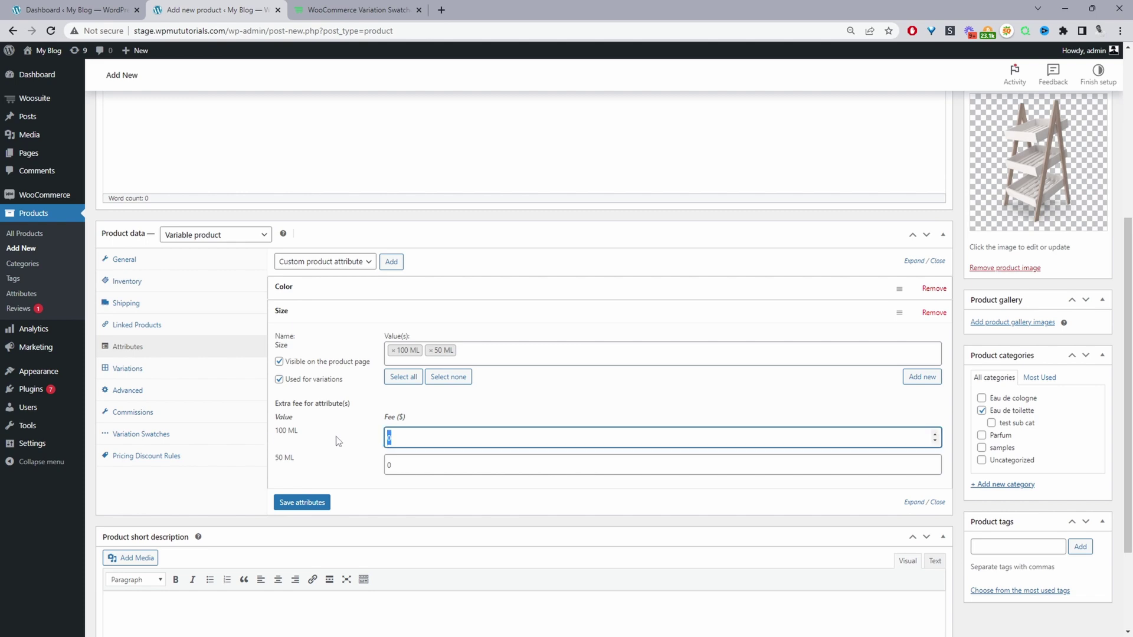
click(394, 460)
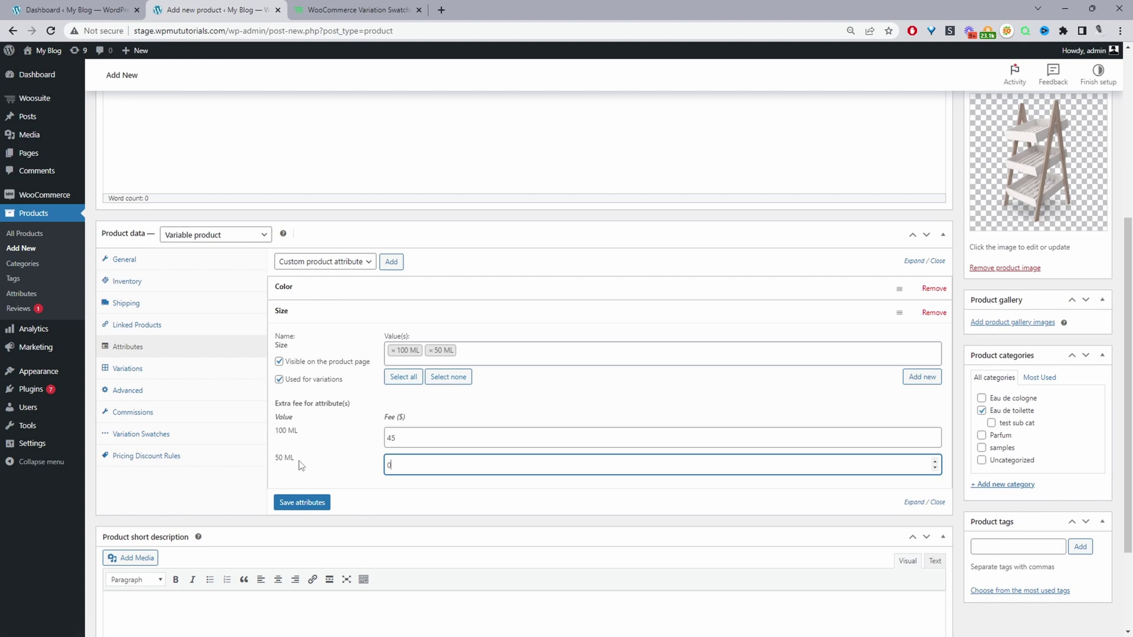
text(0)
click(303, 503)
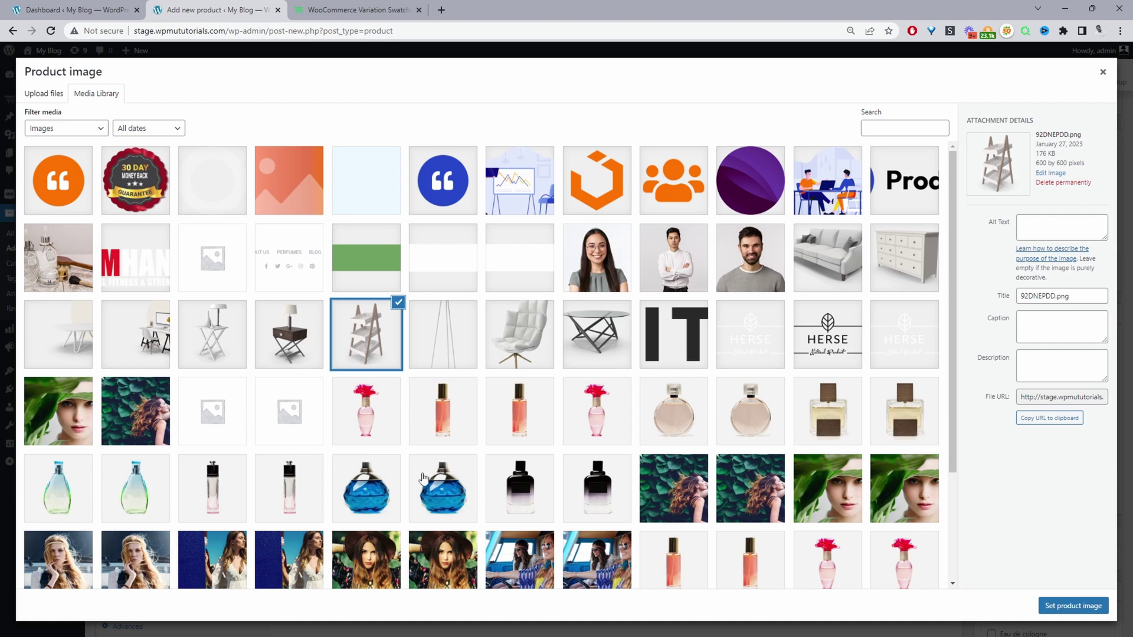
Step: Set product-05.jpg, the blue perfume bottle, as the product image
click(383, 496)
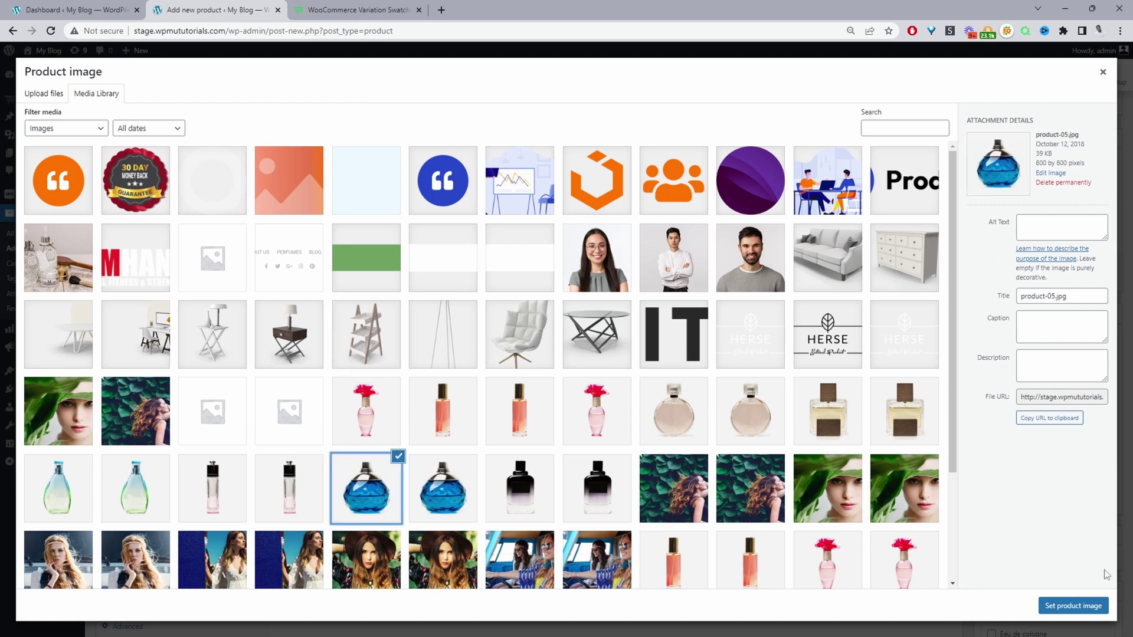
click(1073, 606)
scroll(514, 483, down, 2)
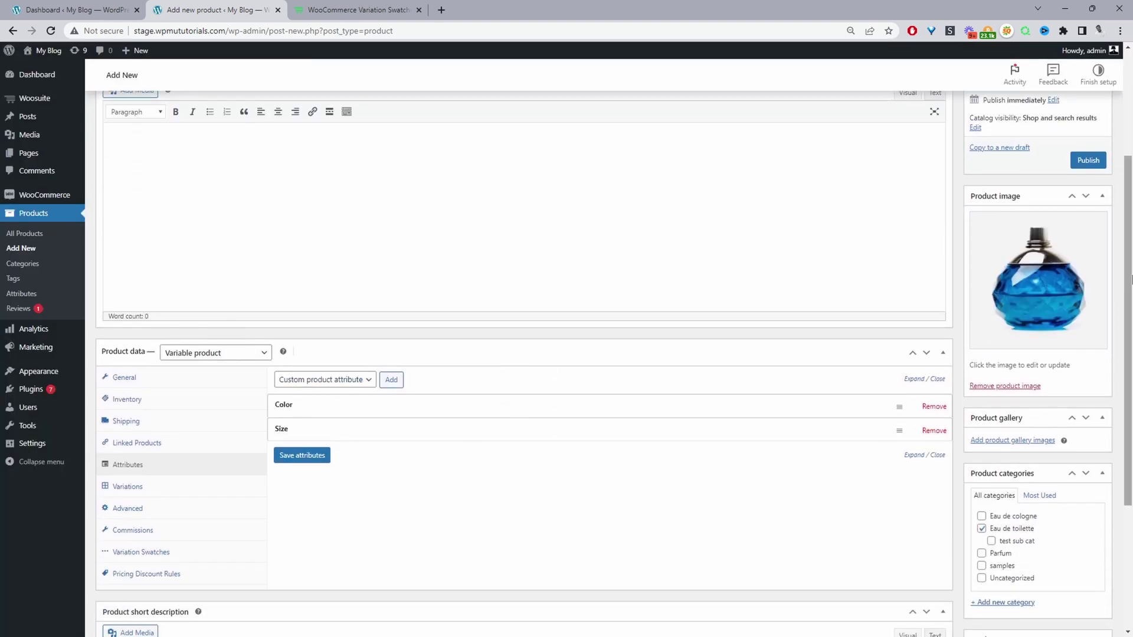
scroll(1004, 415, up, 3)
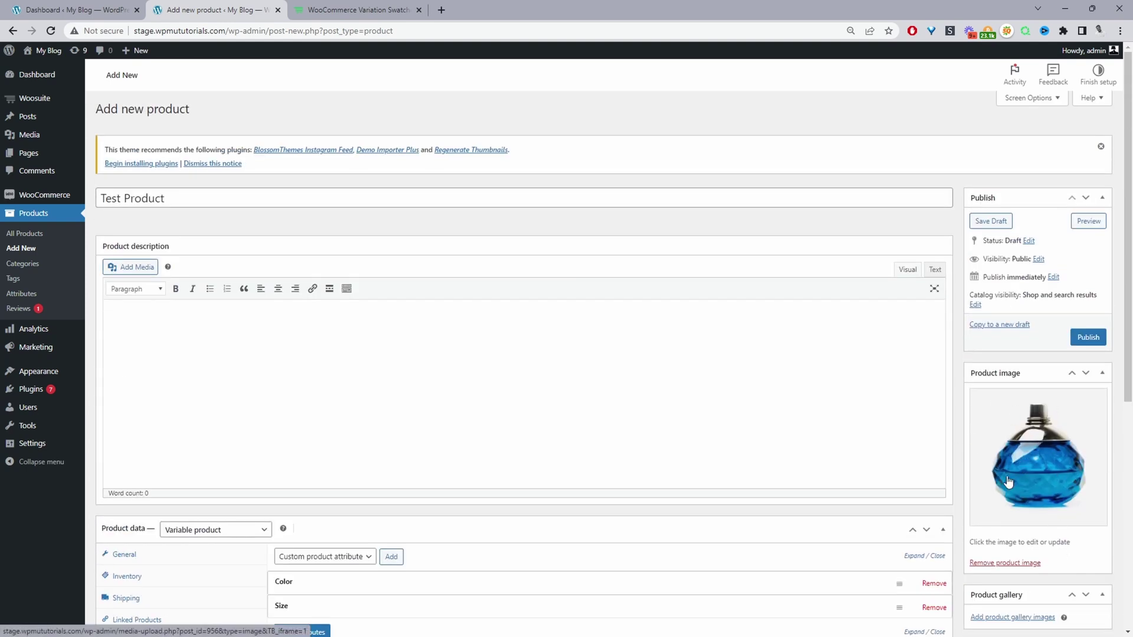
scroll(1008, 483, down, 4)
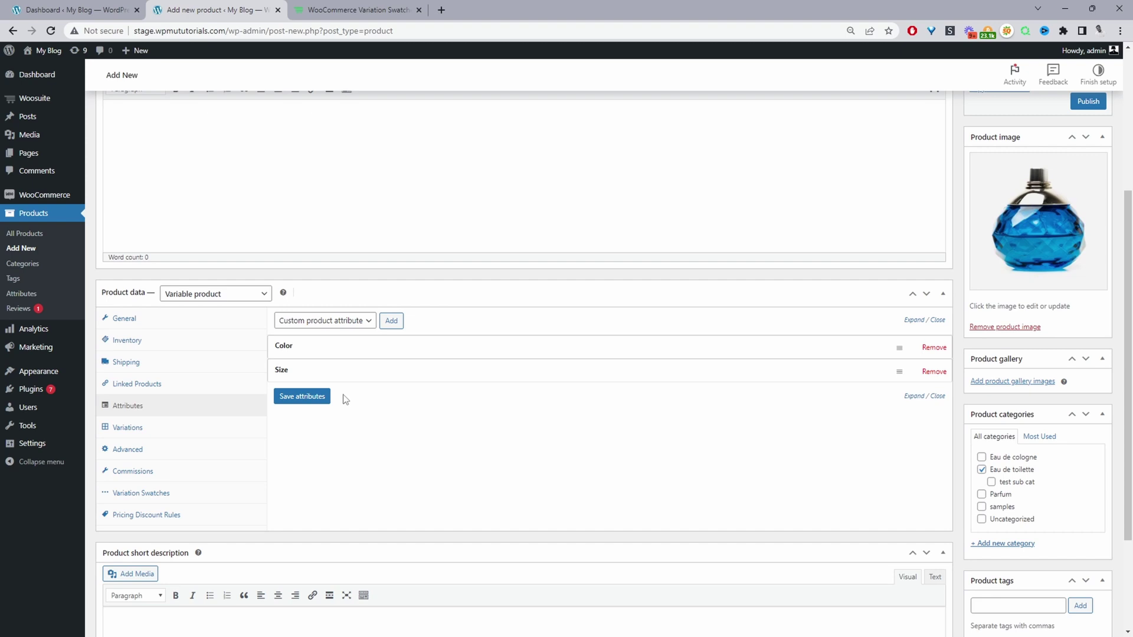
scroll(1029, 192, up, 1)
Step: Publish Test Product, check its storefront page for 100 ML (+$45,00), then return to the Dashboard
click(1089, 161)
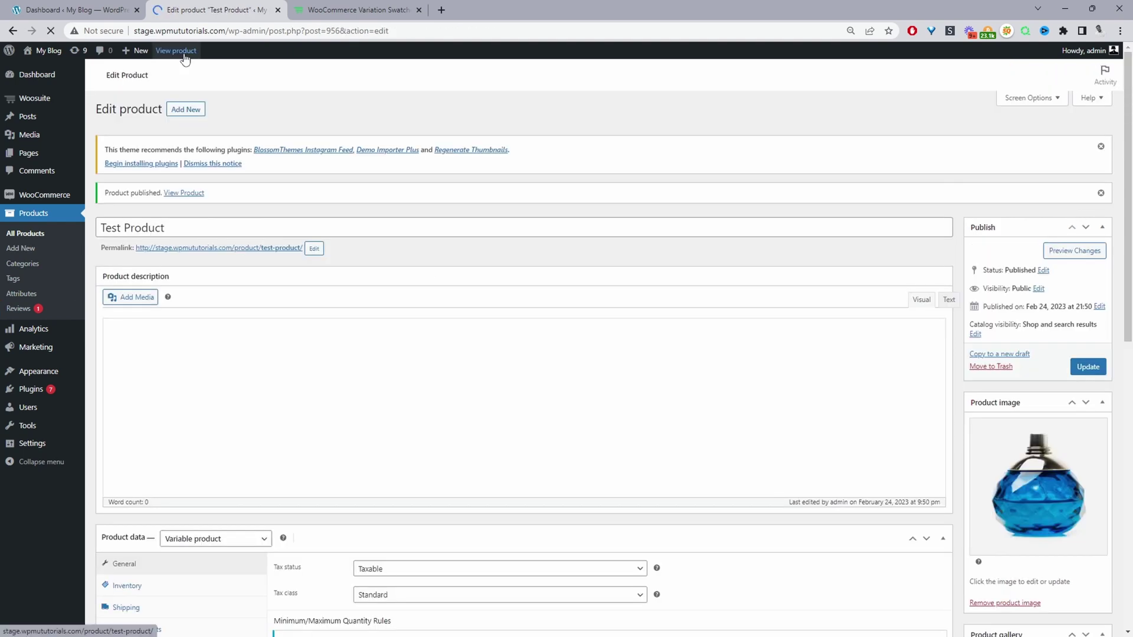
click(177, 51)
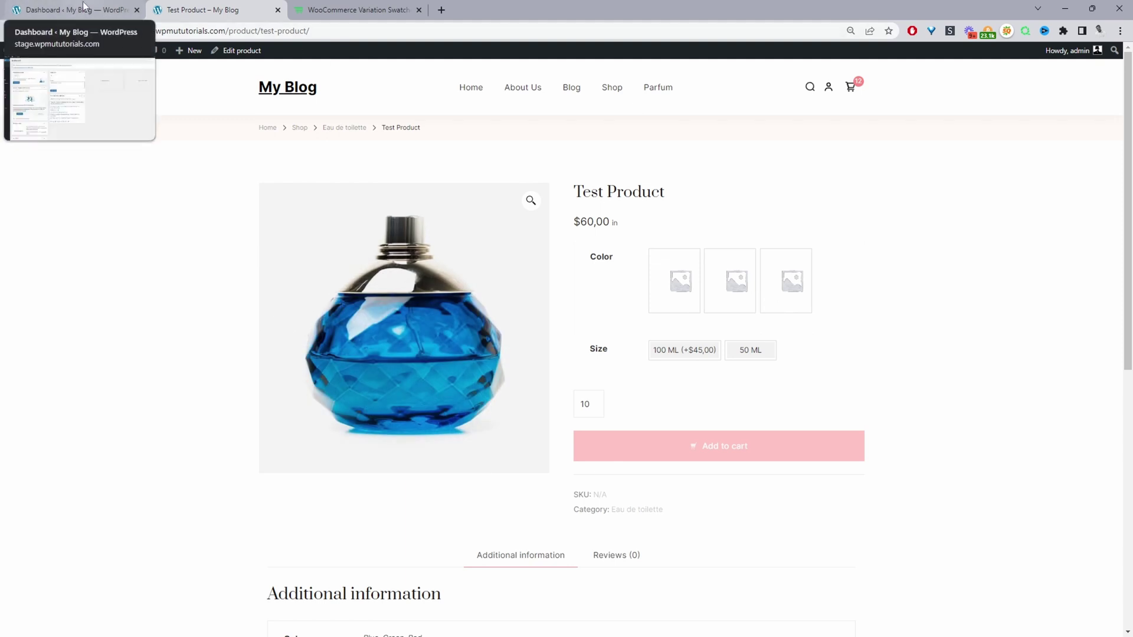
click(126, 13)
Step: In Variation Swatches settings, uncheck Color and turn off Auto Convert Dropdowns To Image
mouse_move(53, 144)
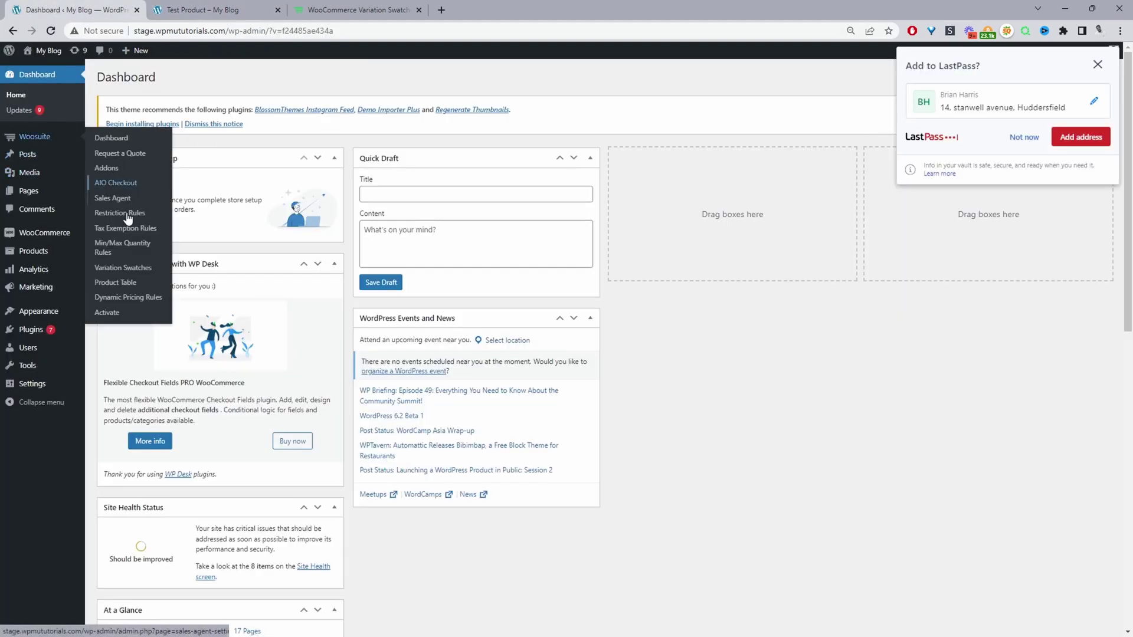
click(128, 275)
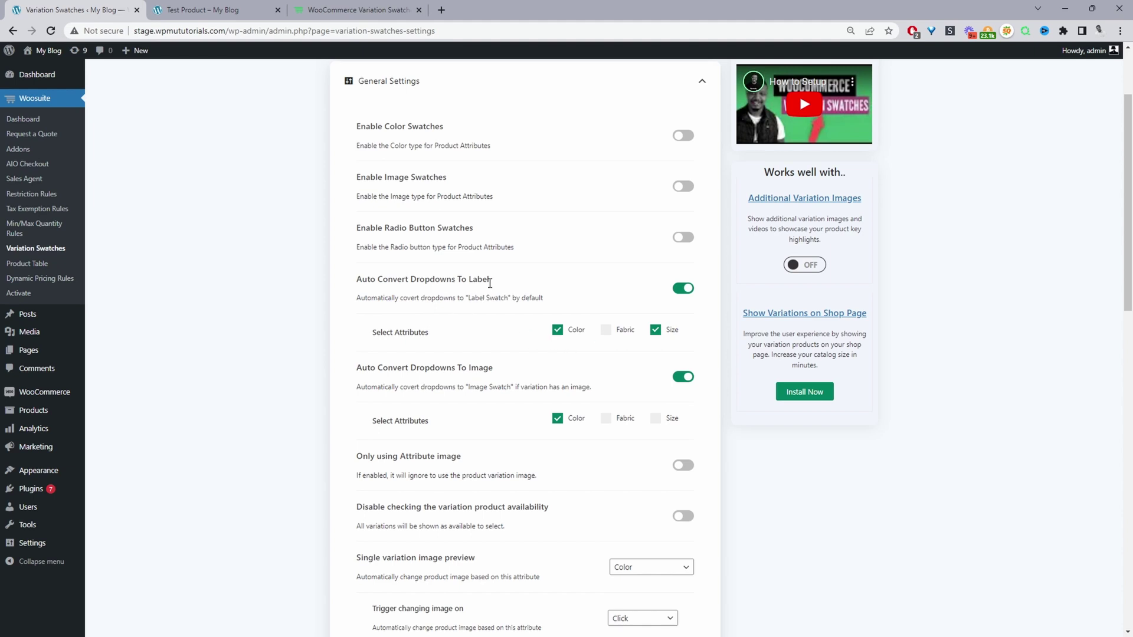
click(557, 419)
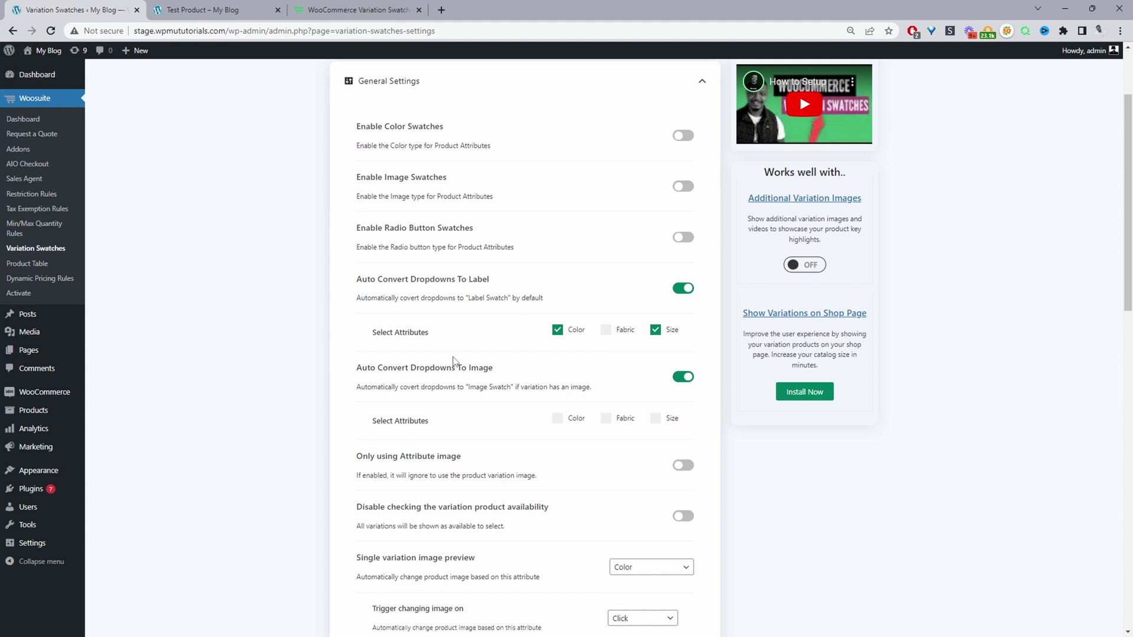
click(684, 381)
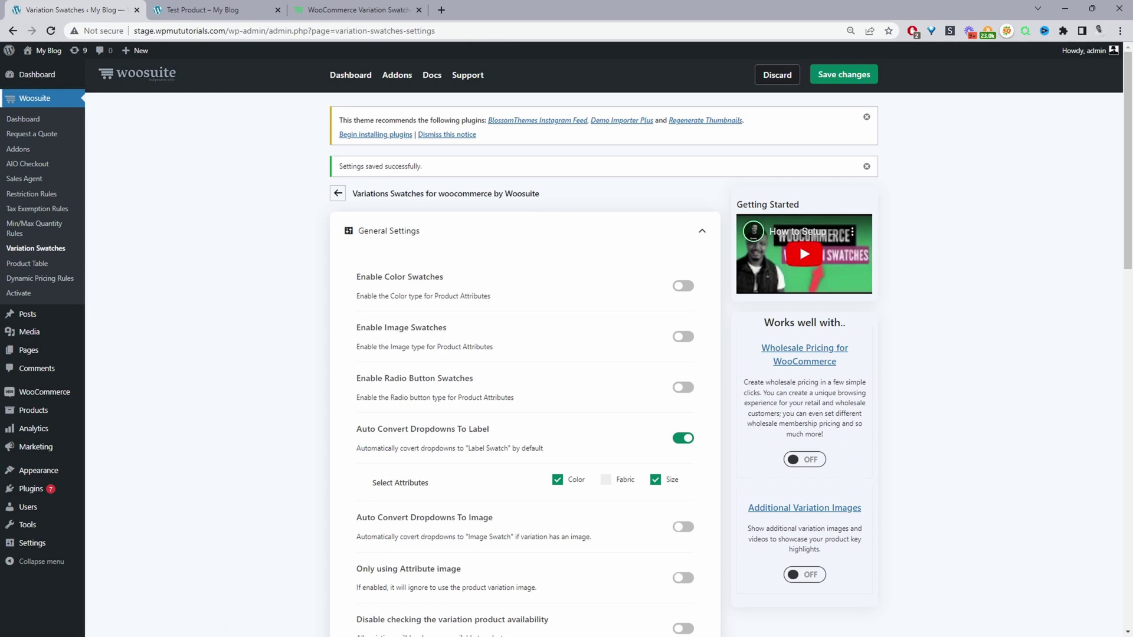
key(ctrl+Tab)
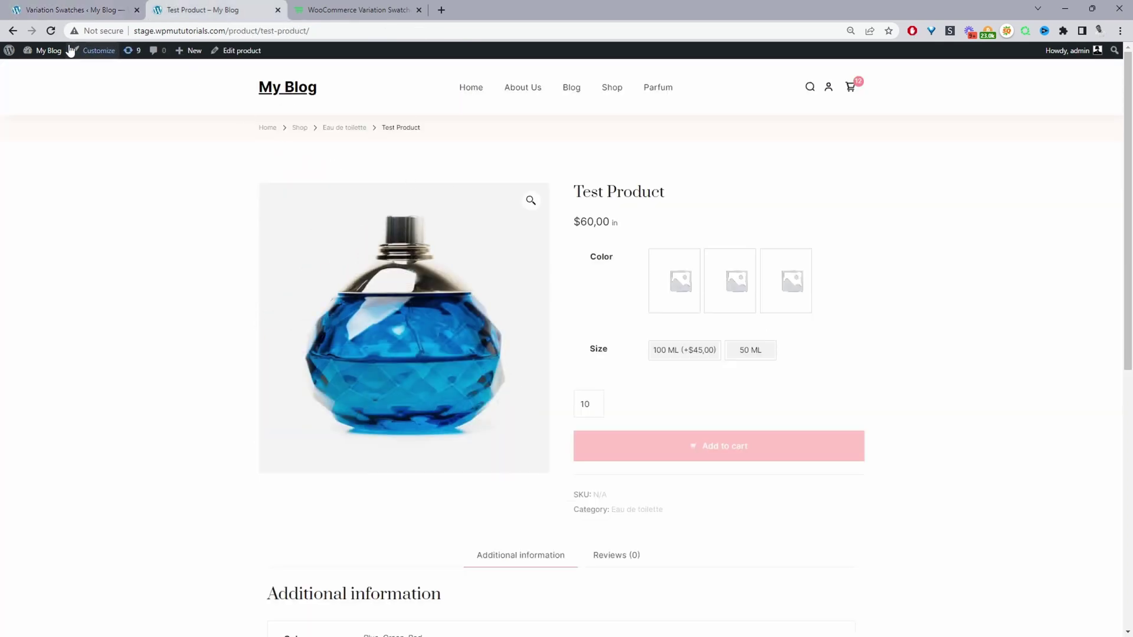
Step: Reload the product page and pick Blue with 100 ML to confirm the $95,00 excluding-tax price
click(52, 30)
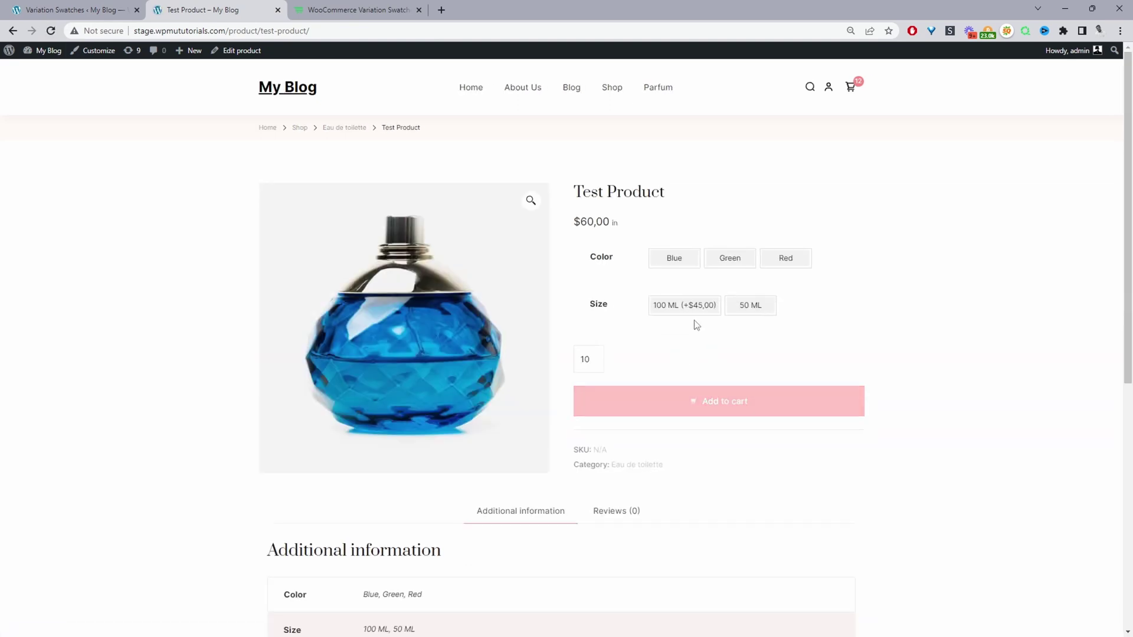
click(706, 264)
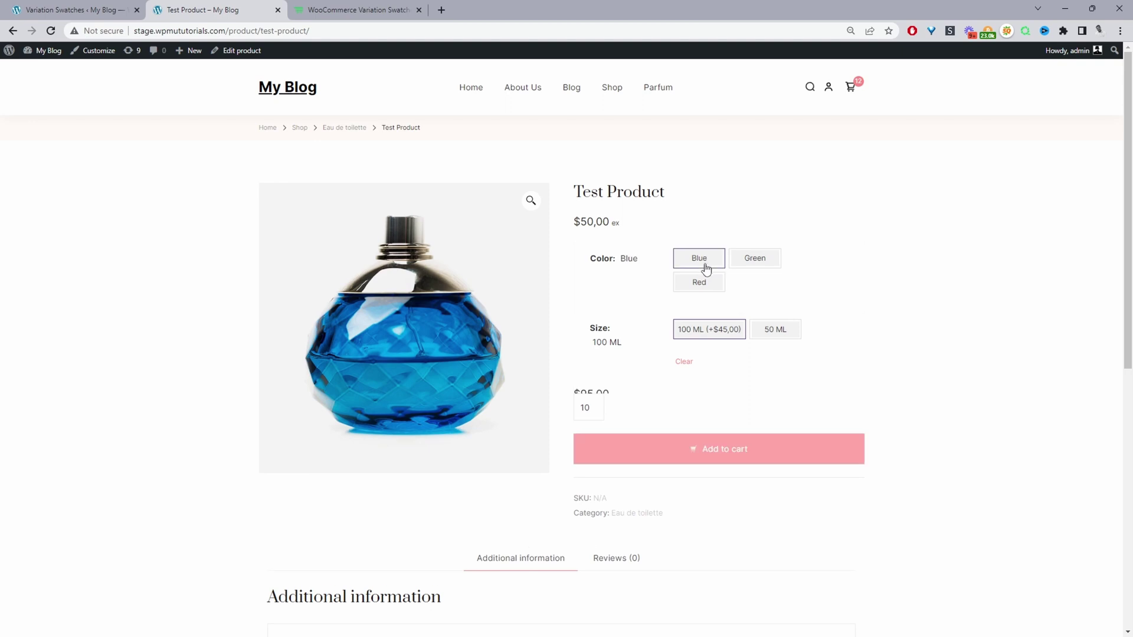
click(700, 329)
click(707, 307)
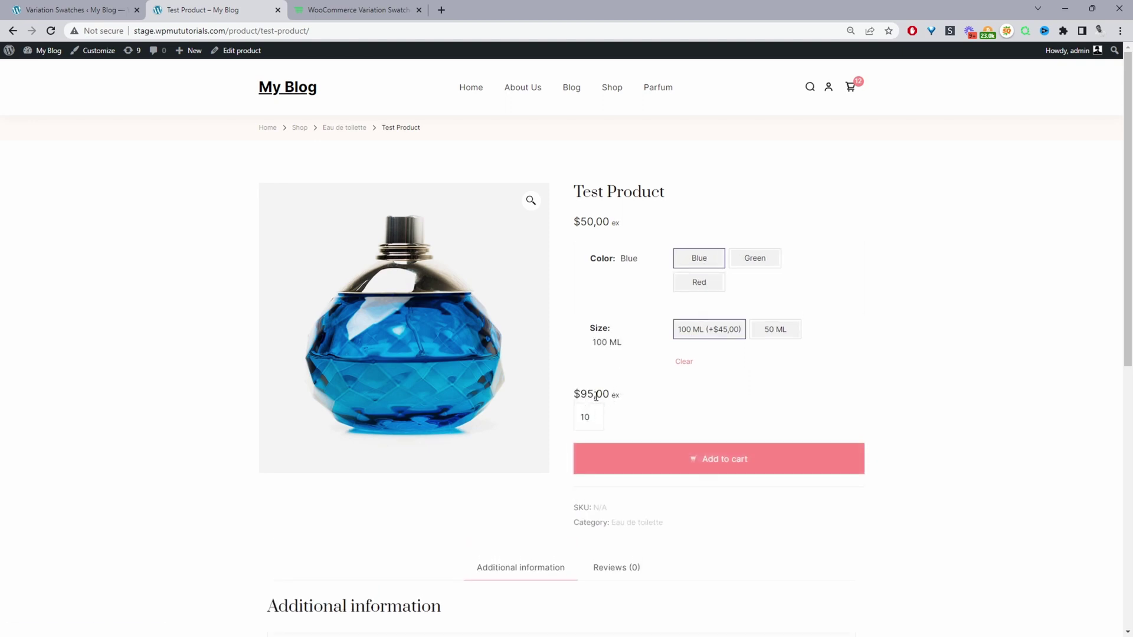
scroll(588, 391, down, 8)
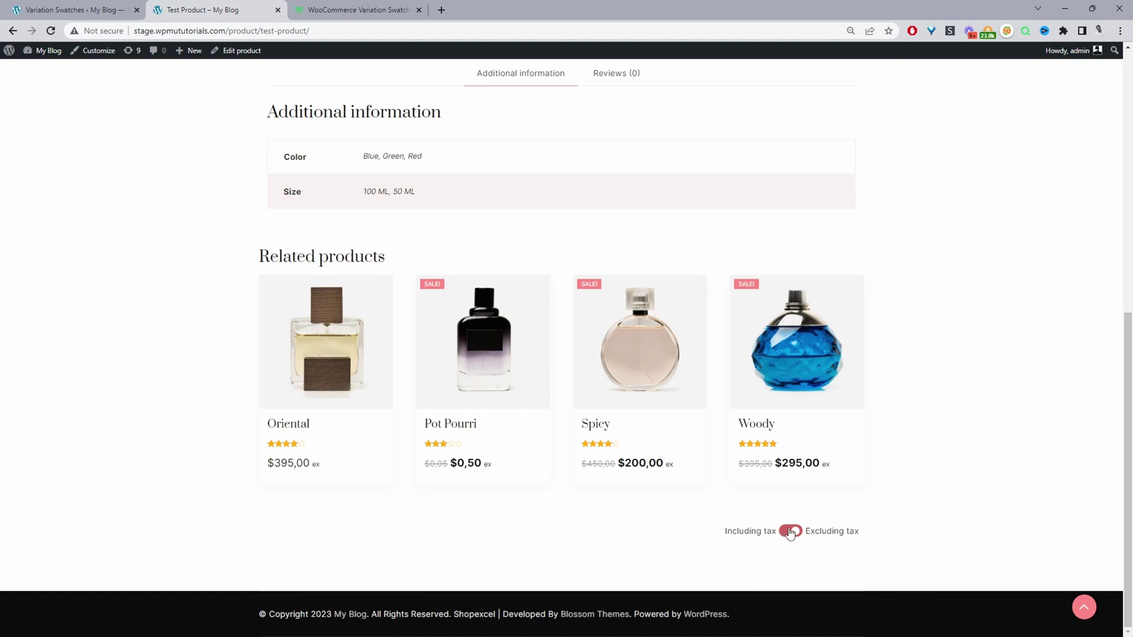
Step: Show prices including tax and confirm Blue in 100 ML costs $114,00
click(790, 533)
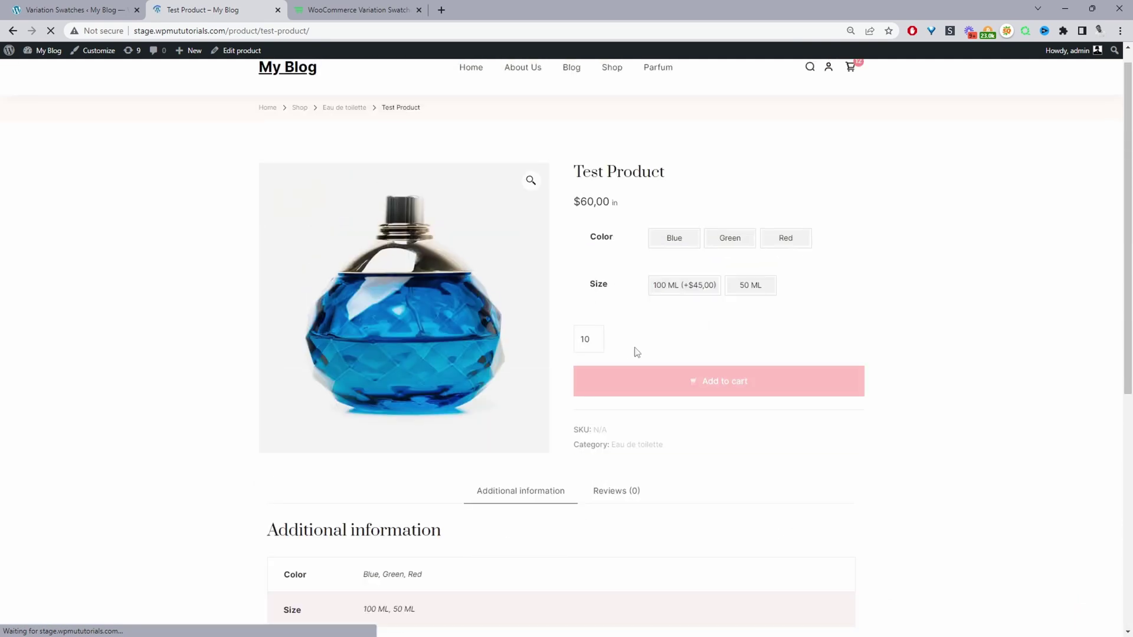
click(679, 239)
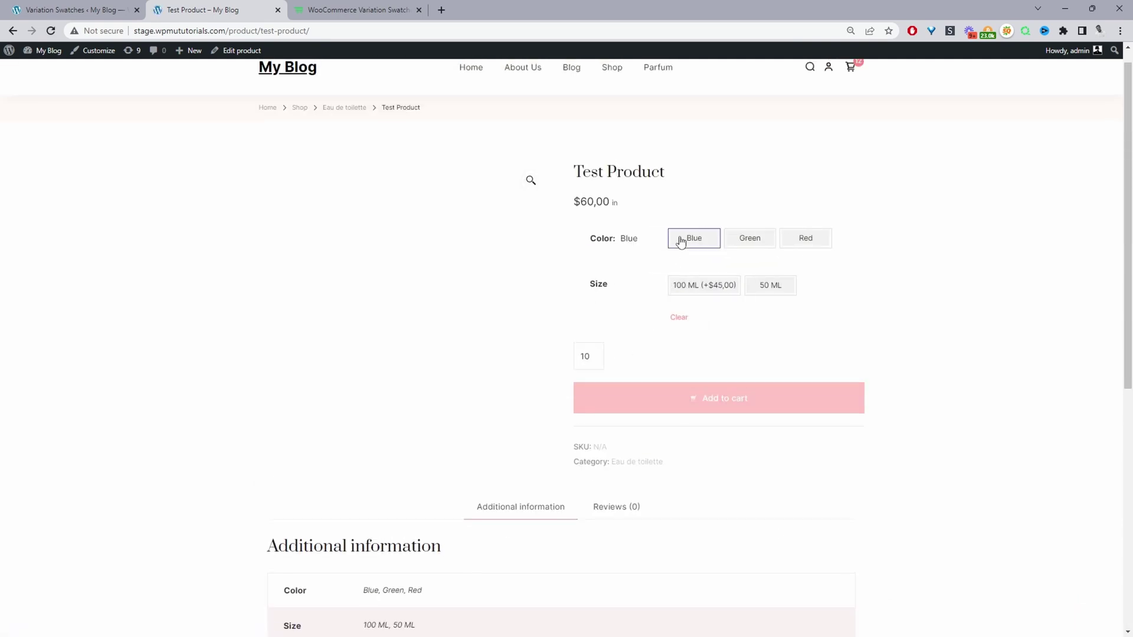
click(682, 285)
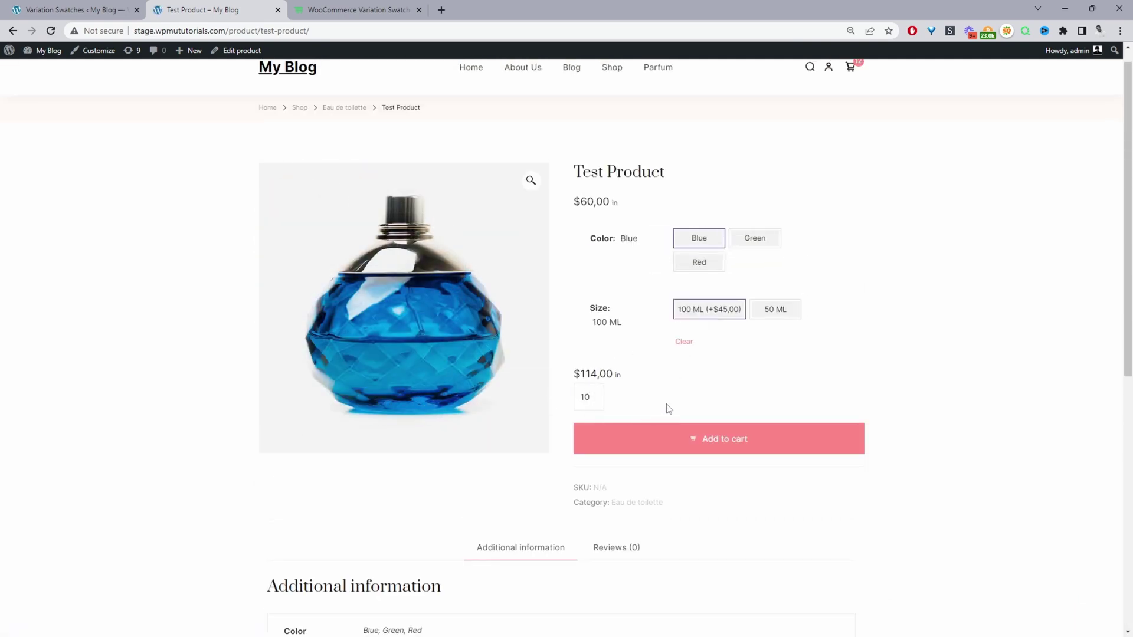
scroll(684, 412, down, 8)
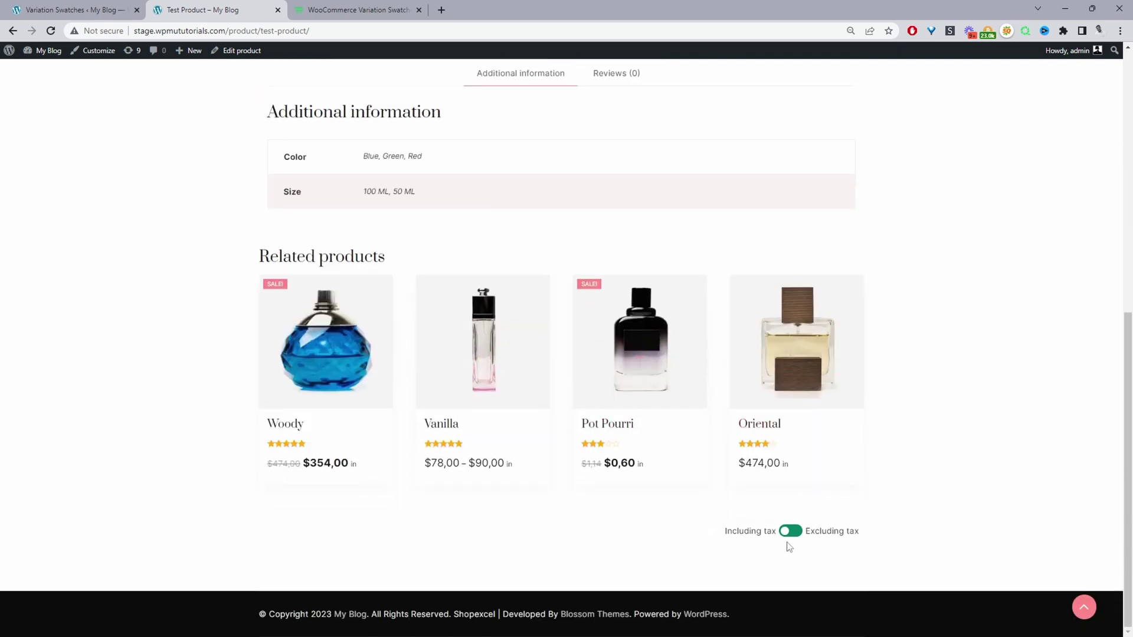